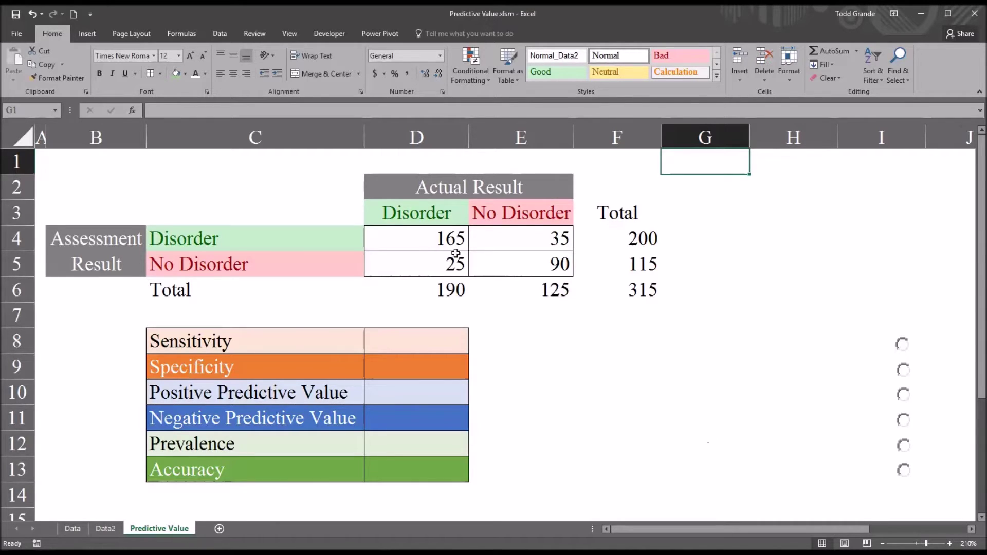
- Highlight the counts-and-totals block D4:F6 and the four core counts D4:E5
{"action": "left_click", "coordinate": [442, 242]}
{"action": "left_click_drag", "start_coordinate": [472, 250], "coordinate": [595, 282]}
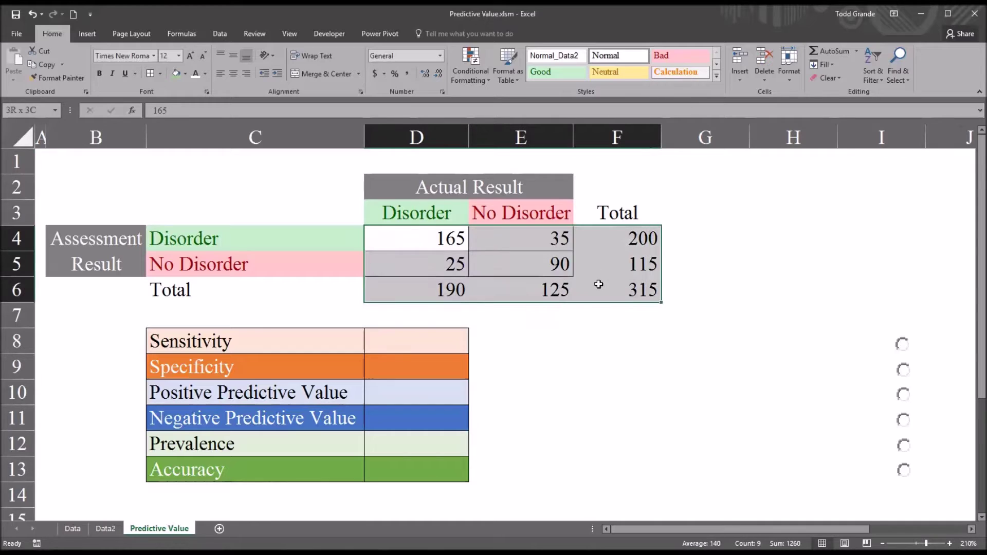
{"action": "left_click", "coordinate": [445, 242]}
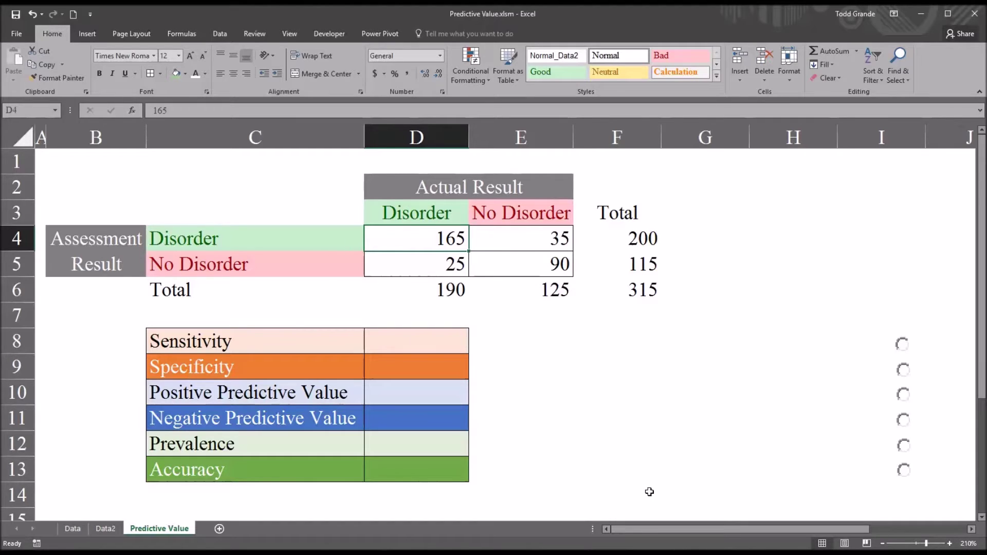
{"action": "left_click_drag", "start_coordinate": [452, 239], "coordinate": [491, 259]}
{"action": "left_click", "coordinate": [443, 243]}
- Walk through the Assessment Result row labels and the Actual Result Disorder/No Disorder headings
{"action": "left_click", "coordinate": [109, 254]}
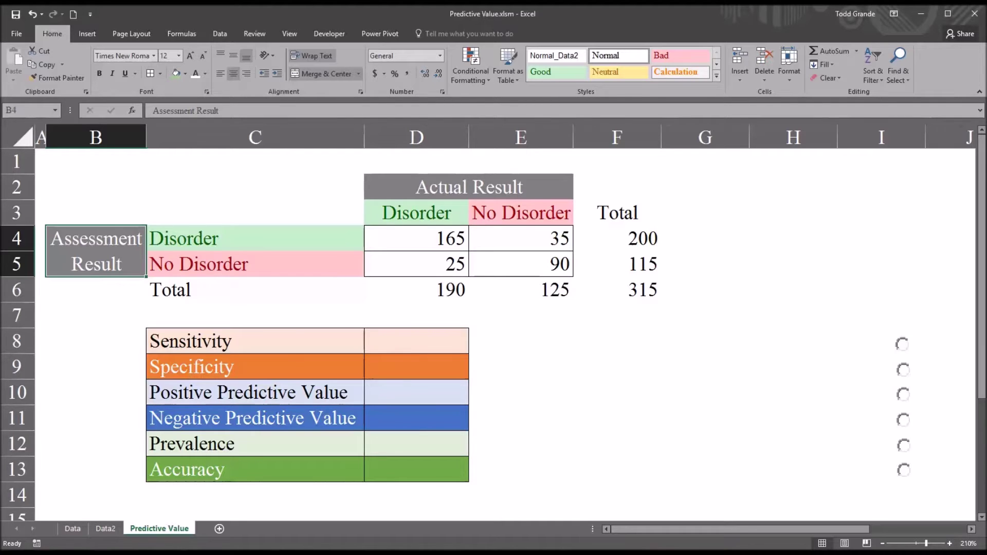
{"action": "left_click", "coordinate": [160, 245]}
{"action": "left_click", "coordinate": [194, 262]}
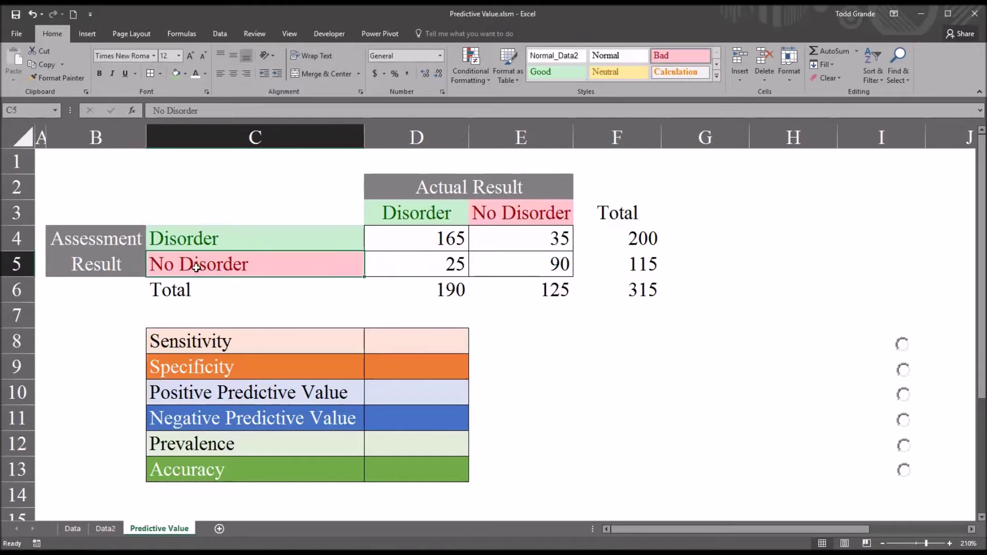
{"action": "left_click", "coordinate": [193, 243]}
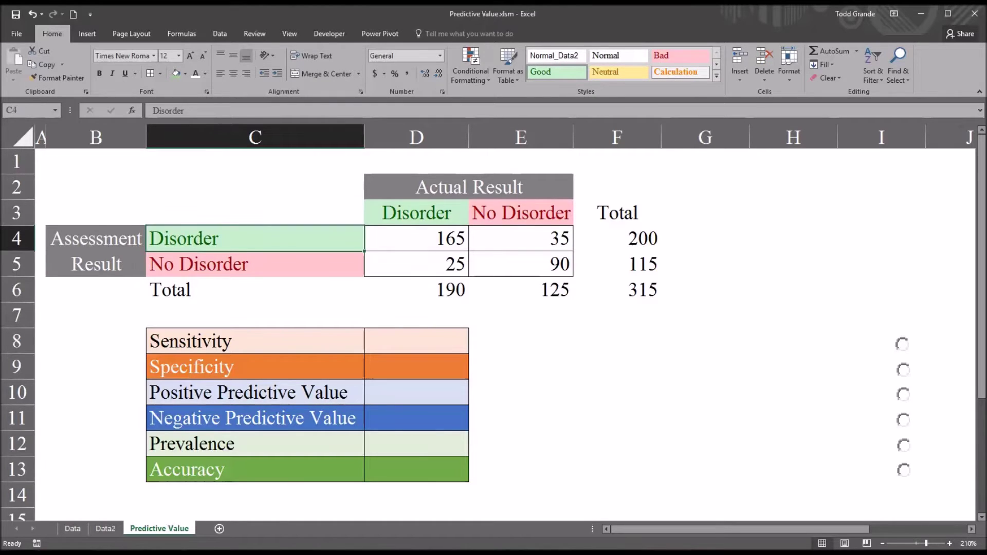
{"action": "left_click", "coordinate": [459, 192]}
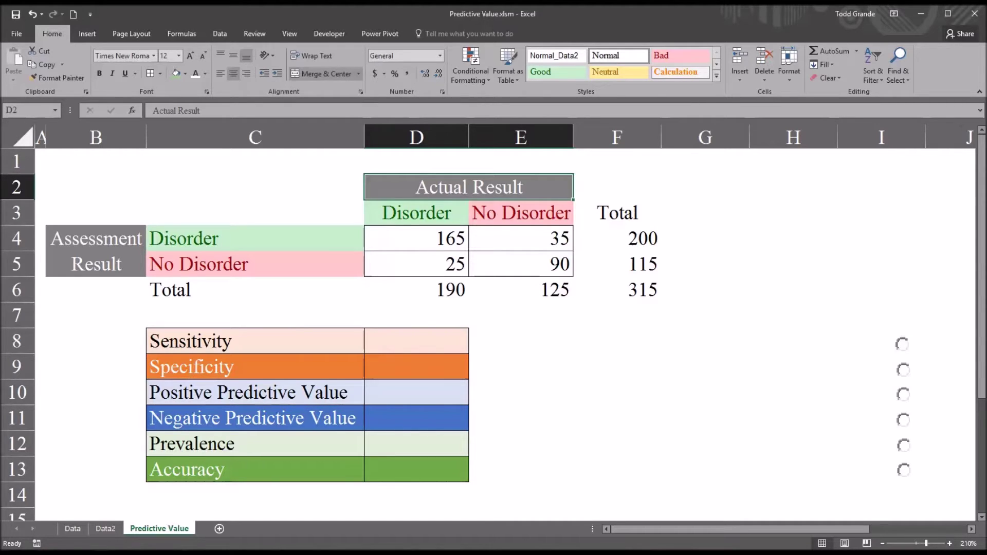
{"action": "left_click", "coordinate": [428, 210]}
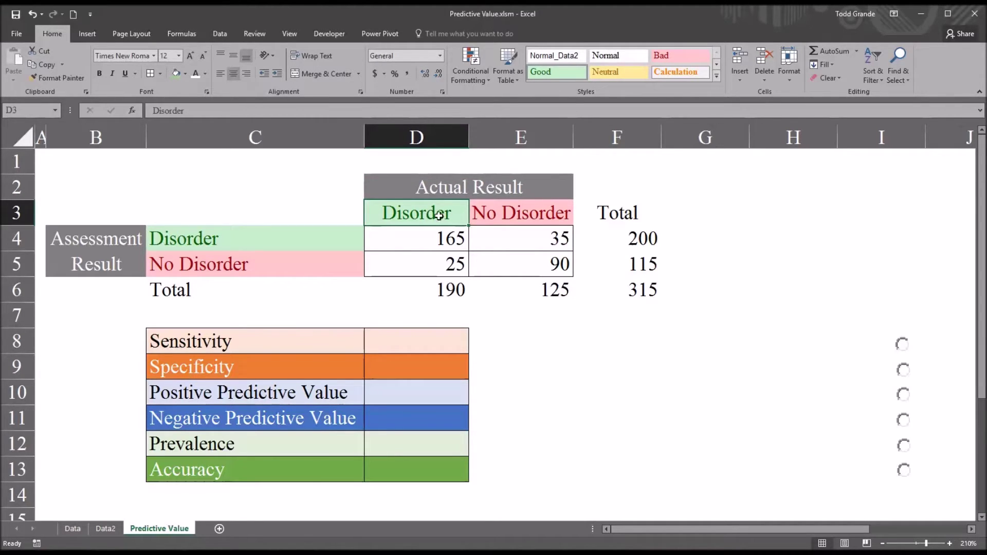
{"action": "left_click", "coordinate": [489, 215]}
{"action": "left_click", "coordinate": [456, 215]}
- Identify the true positive count 165 and the false negative count 25
{"action": "left_click", "coordinate": [397, 239]}
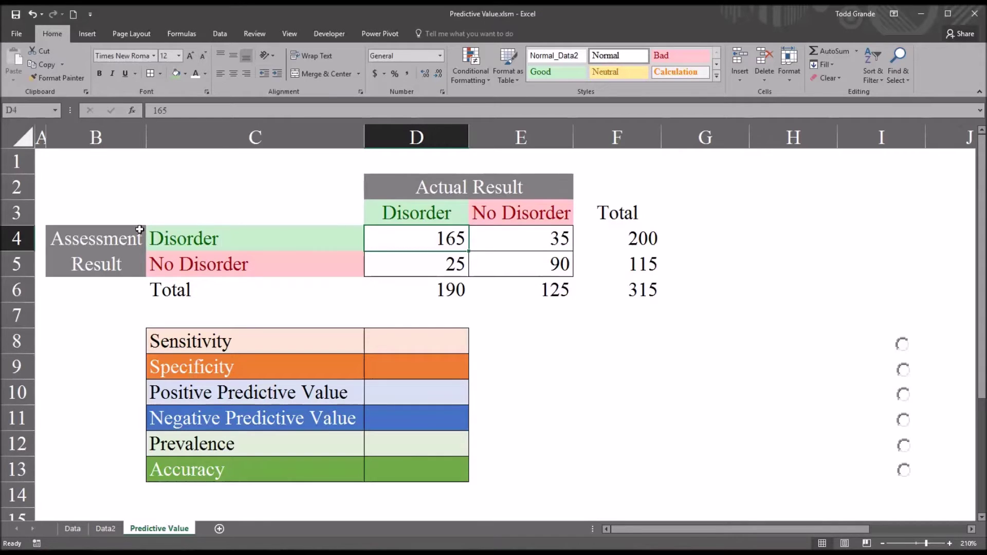
{"action": "left_click", "coordinate": [134, 246]}
{"action": "left_click", "coordinate": [181, 240]}
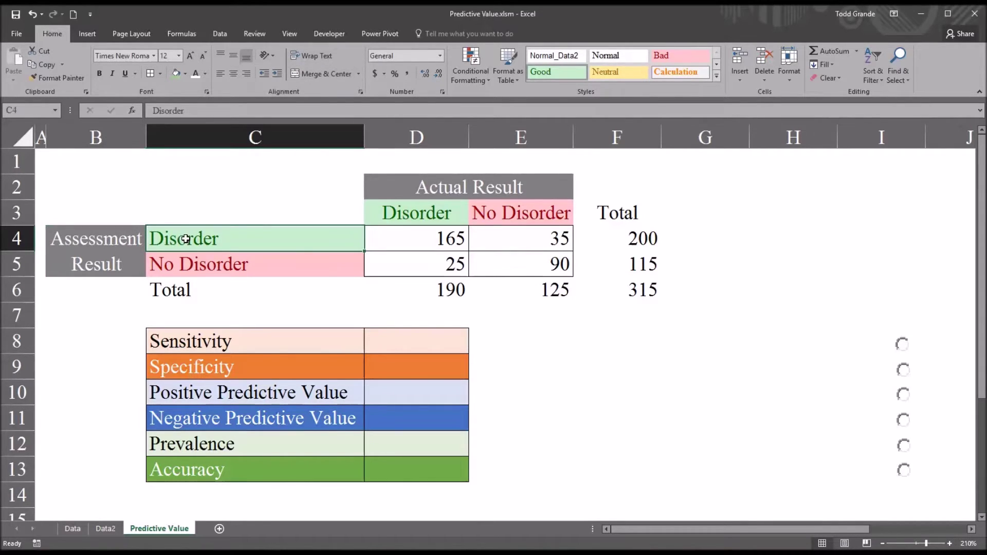
{"action": "left_click", "coordinate": [423, 217]}
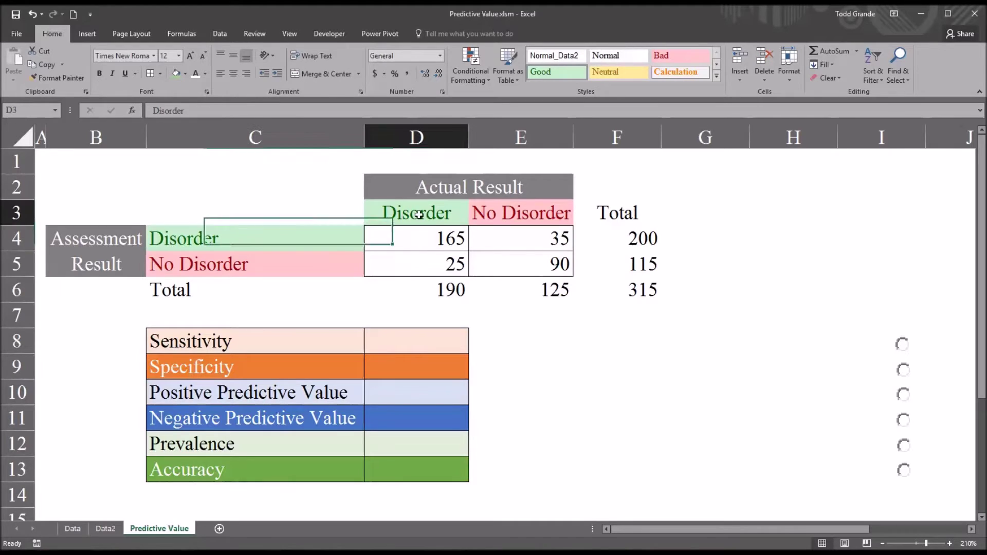
{"action": "left_click", "coordinate": [425, 242]}
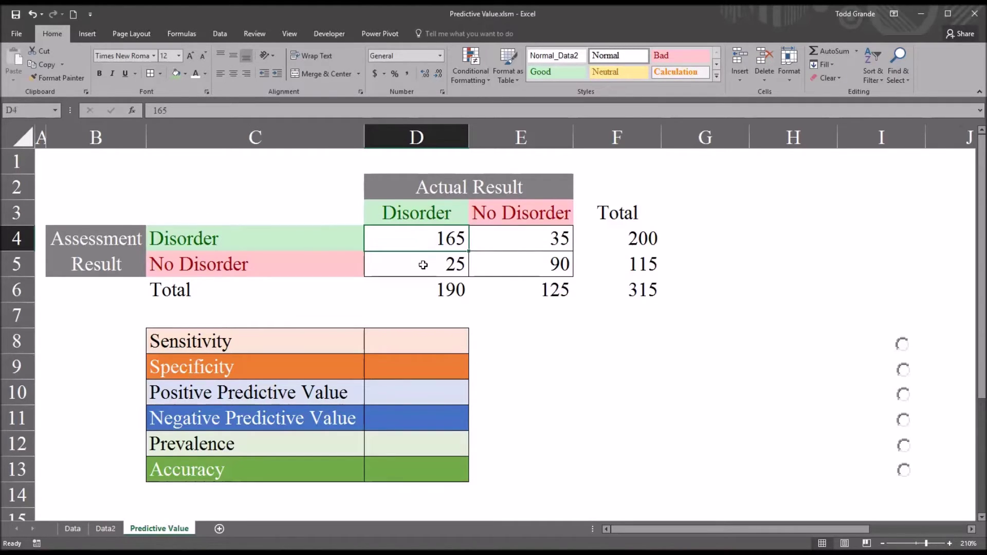
{"action": "left_click", "coordinate": [423, 265]}
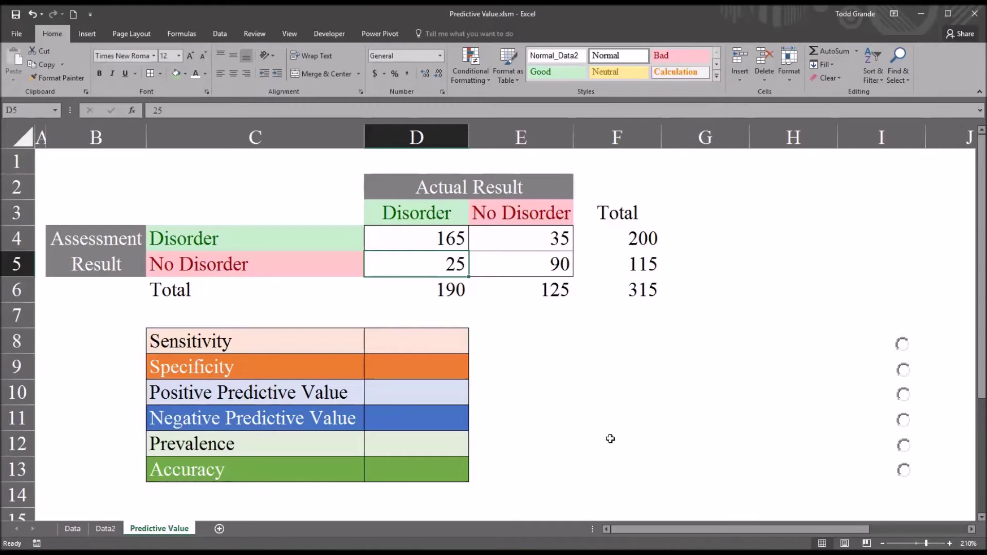
{"action": "left_click", "coordinate": [267, 268]}
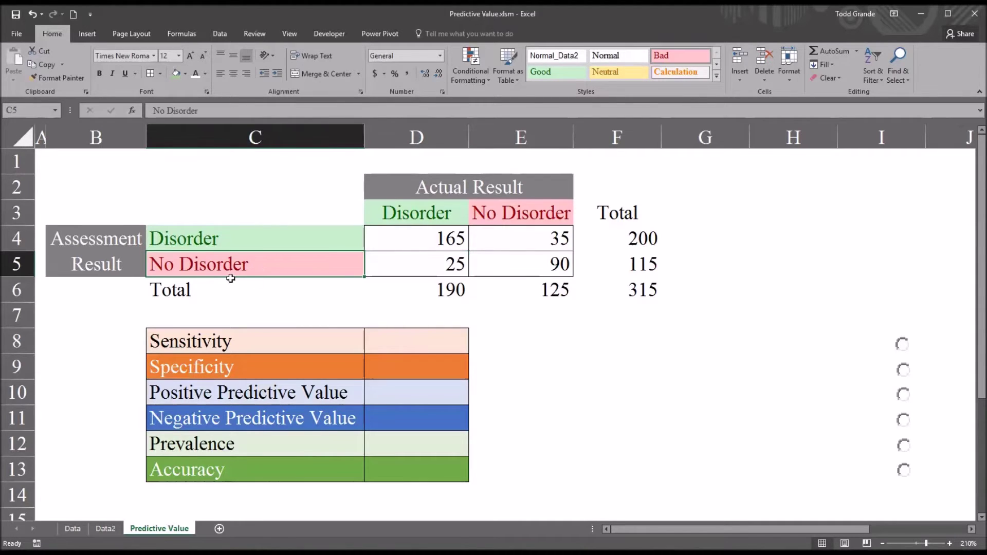
{"action": "left_click", "coordinate": [391, 270]}
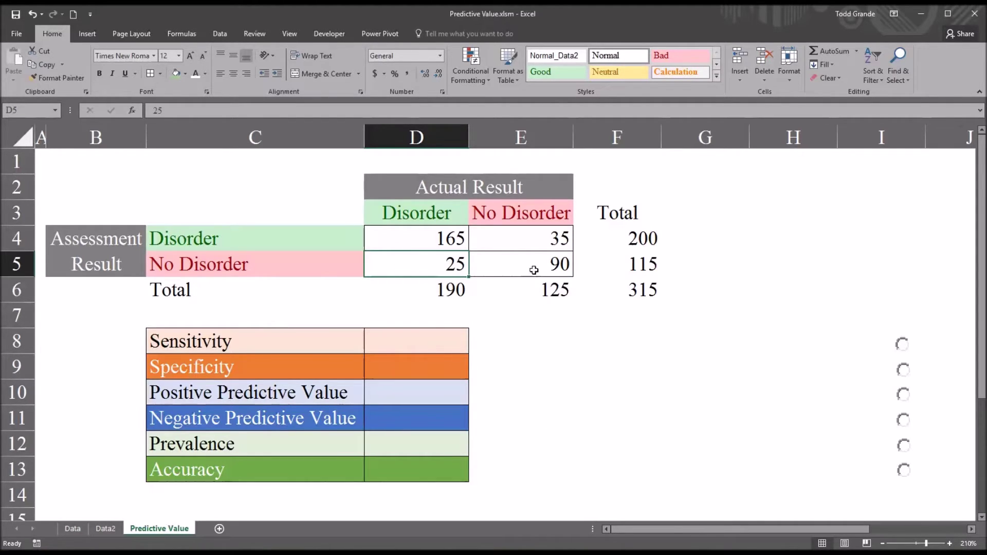
- Identify the false positive count 35 and the true negative count 90
{"action": "left_click", "coordinate": [523, 245]}
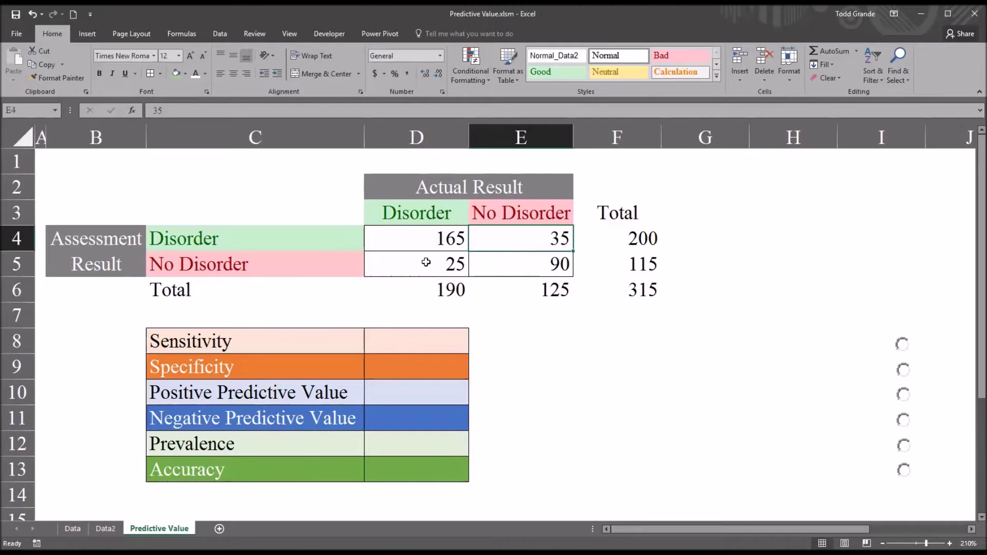
{"action": "left_click", "coordinate": [232, 242]}
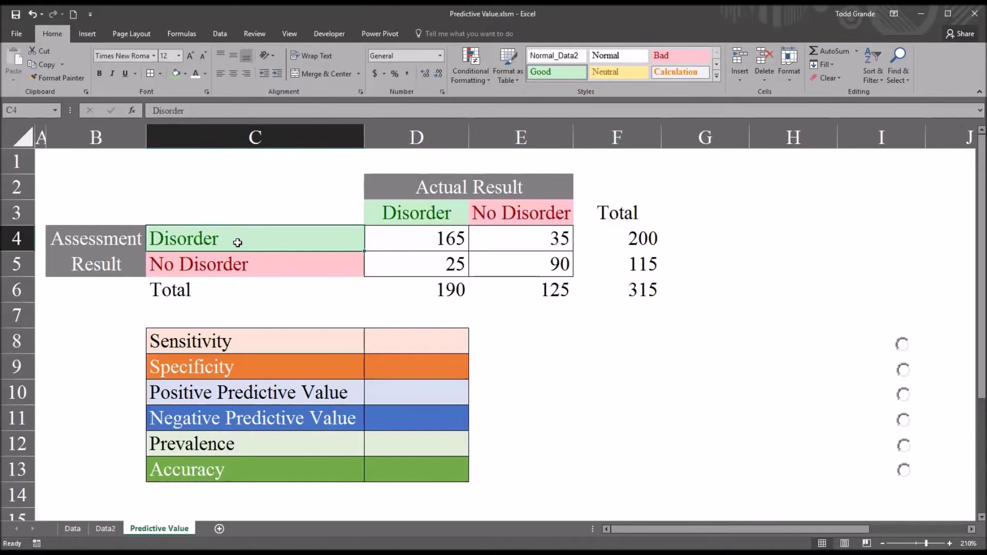
{"action": "left_click", "coordinate": [507, 214]}
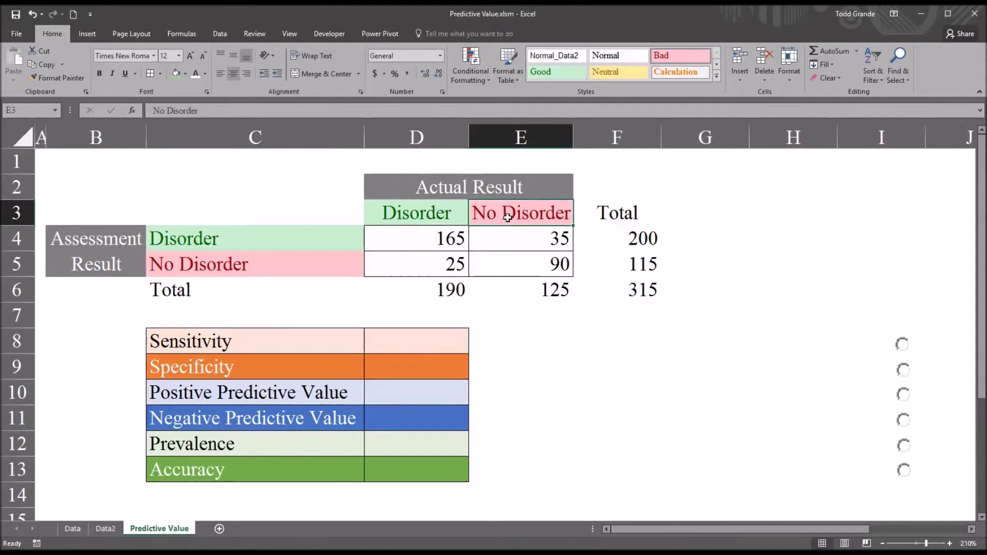
{"action": "left_click", "coordinate": [512, 234]}
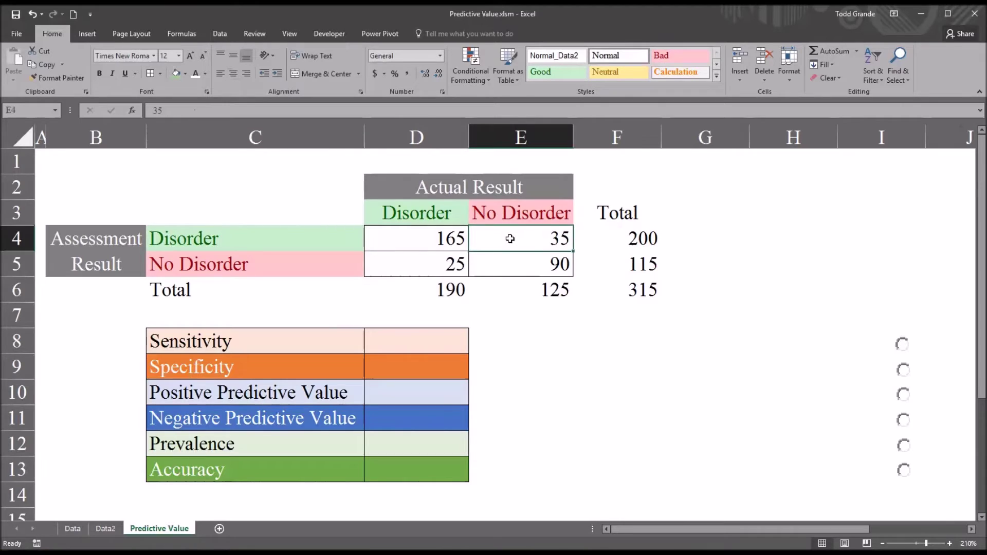
{"action": "left_click", "coordinate": [516, 269]}
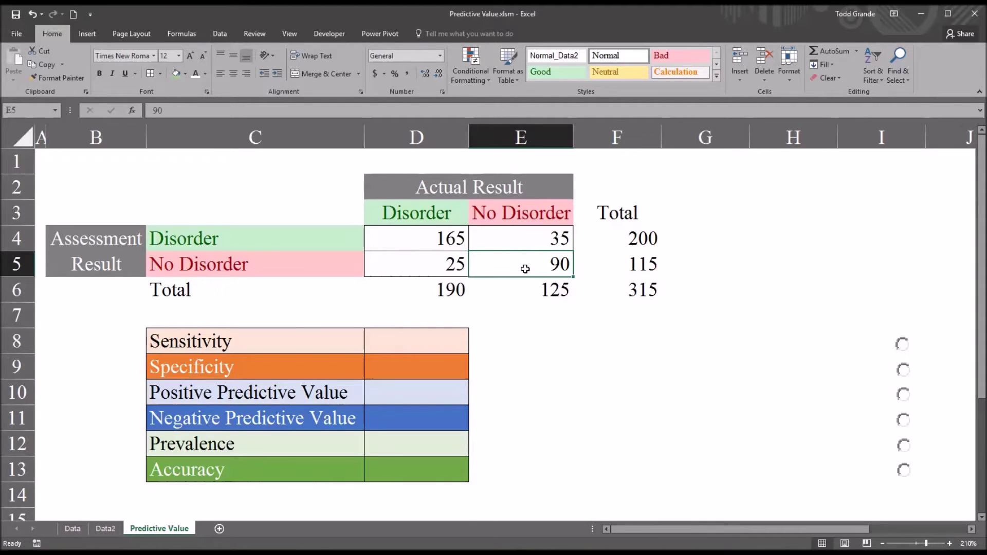
{"action": "left_click", "coordinate": [206, 269]}
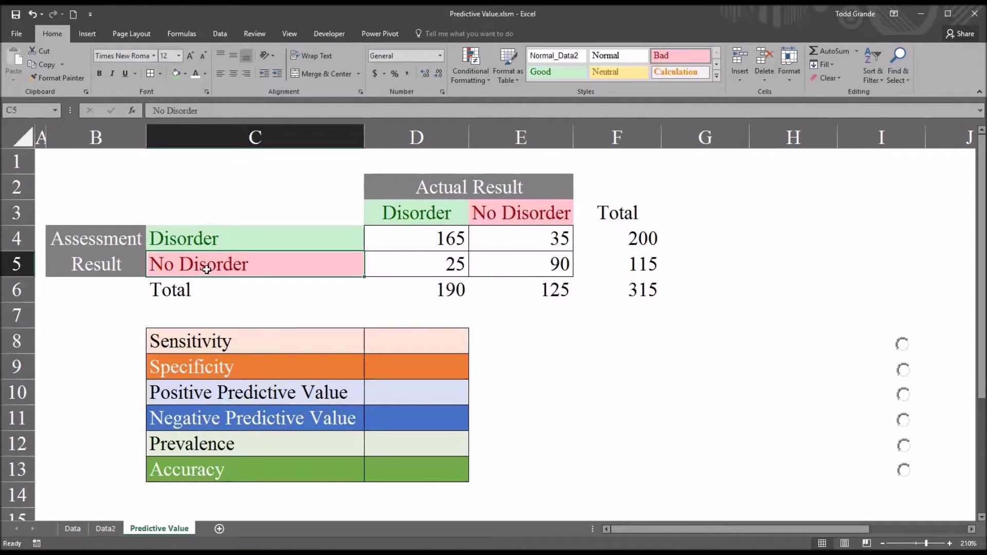
{"action": "left_click", "coordinate": [509, 214]}
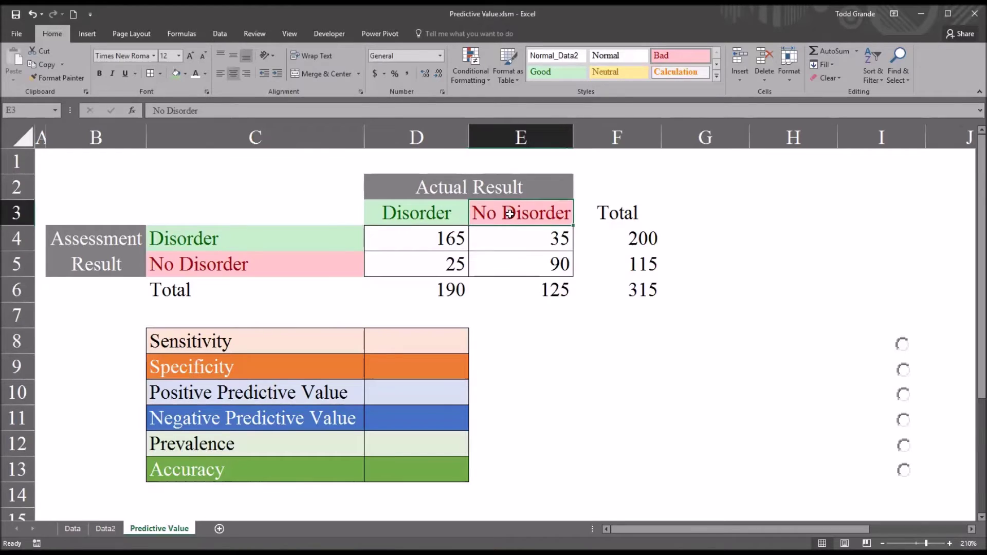
{"action": "left_click", "coordinate": [532, 255]}
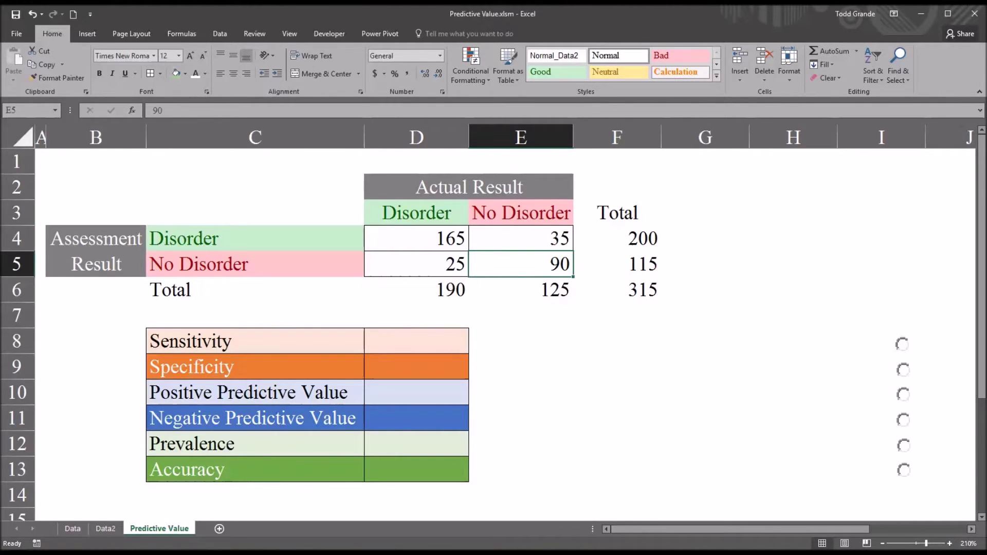
- Check the row totals in F4 and F5 and the column total in D6 against their counts
{"action": "left_click", "coordinate": [597, 242]}
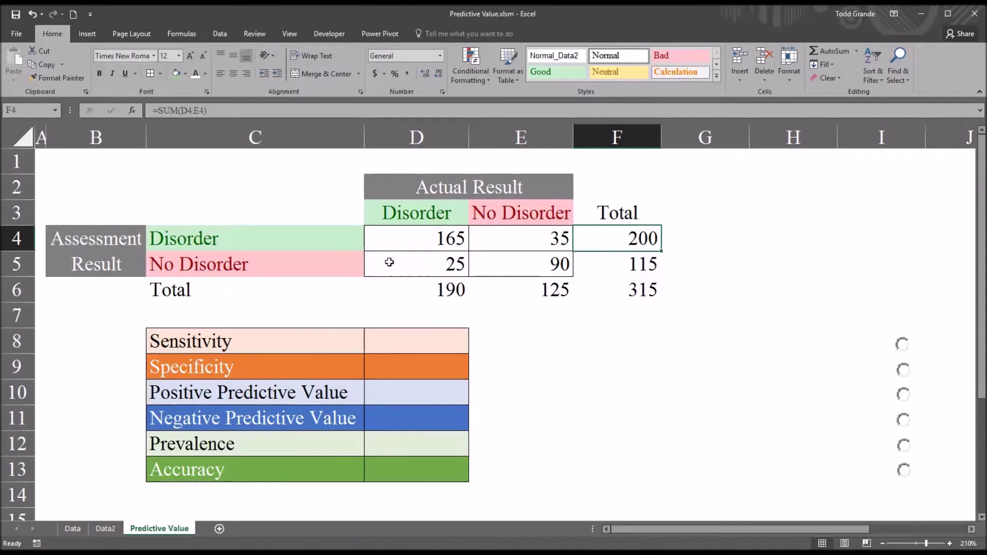
{"action": "left_click", "coordinate": [238, 243]}
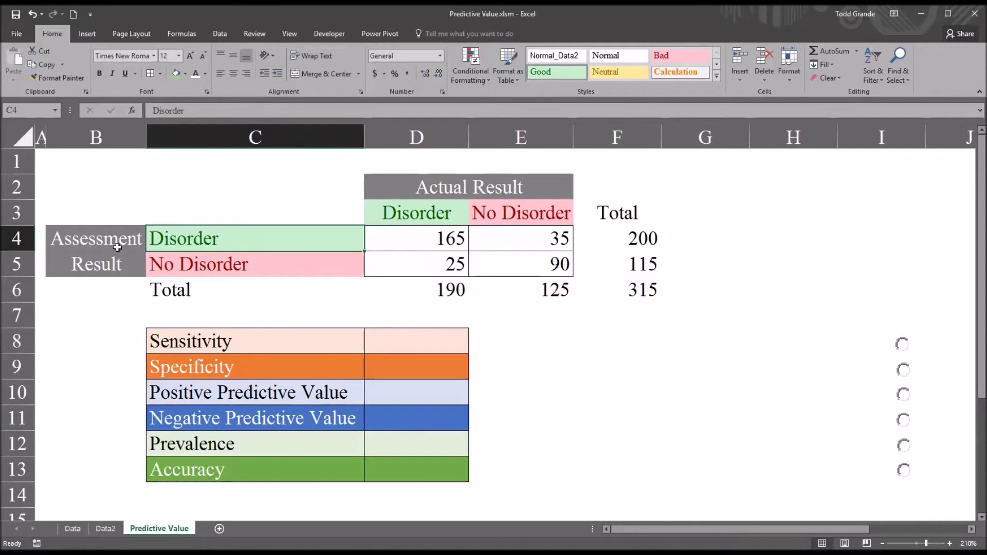
{"action": "left_click", "coordinate": [411, 238]}
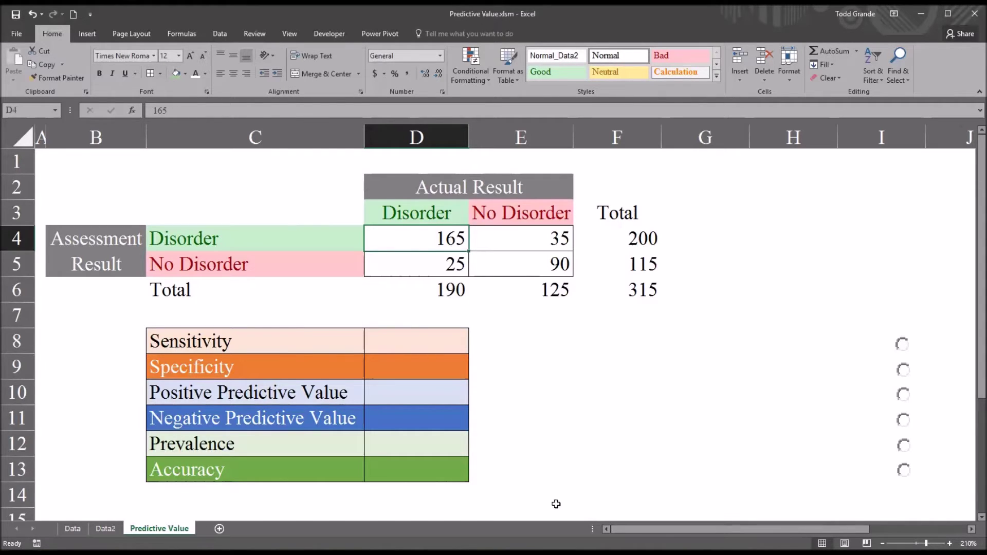
{"action": "left_click", "coordinate": [534, 242]}
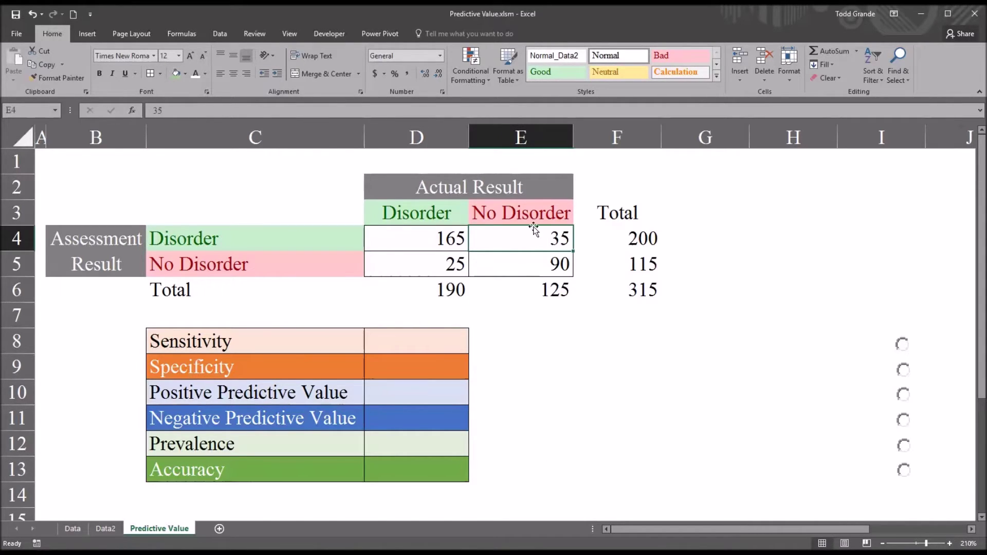
{"action": "left_click", "coordinate": [613, 263]}
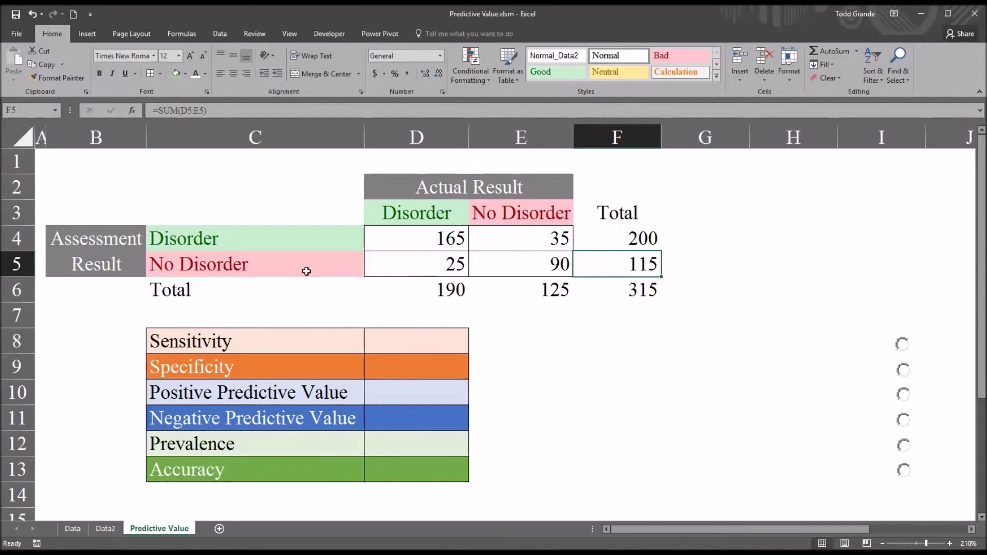
{"action": "left_click", "coordinate": [248, 273]}
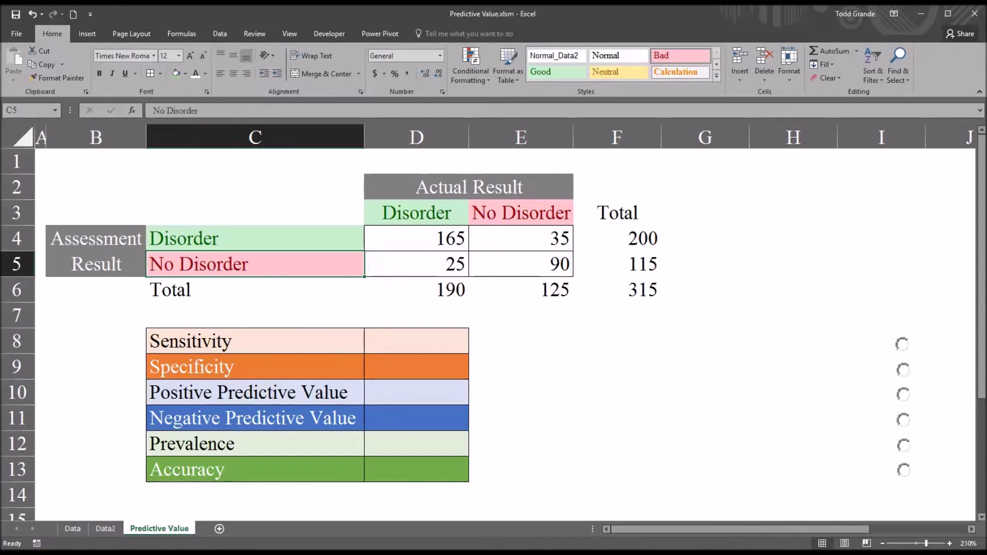
{"action": "left_click", "coordinate": [407, 263]}
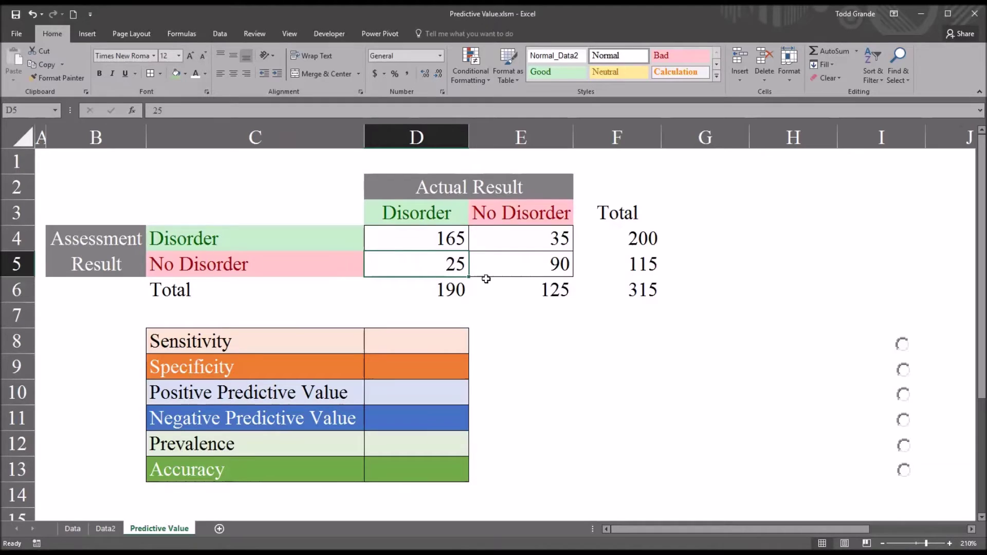
{"action": "left_click", "coordinate": [513, 269]}
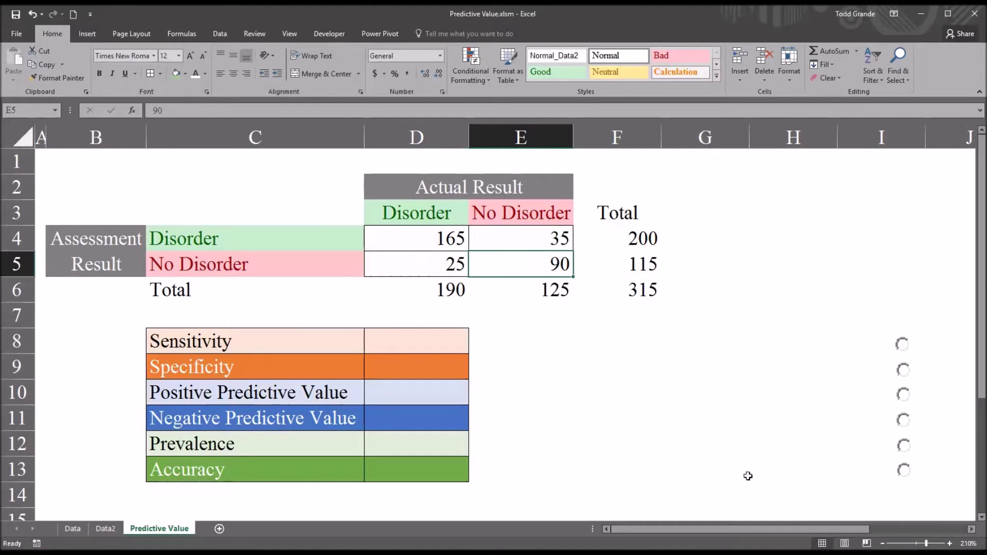
{"action": "left_click", "coordinate": [415, 291]}
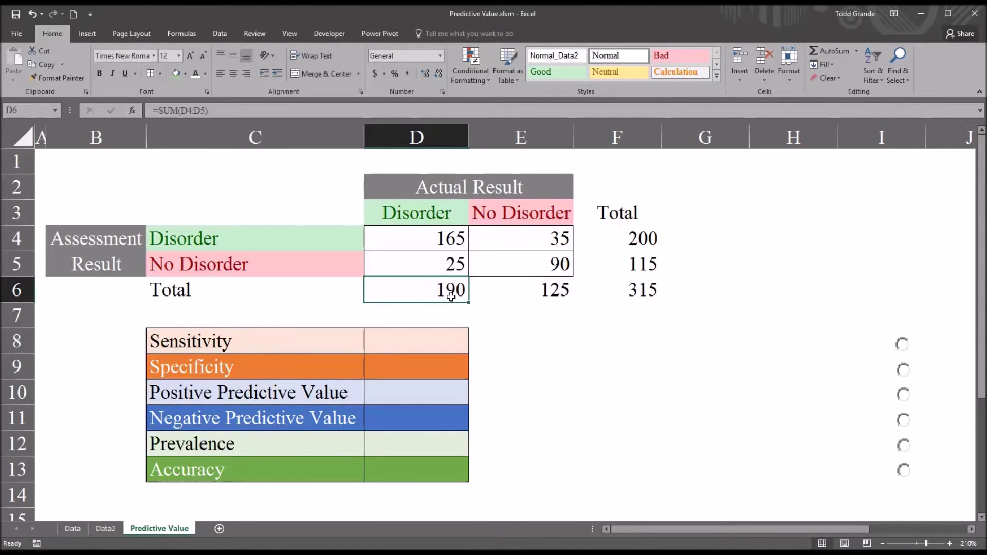
- Relate D4 and D5 to the Disorder column, and E4 and E5 to the No Disorder total E6
{"action": "left_click", "coordinate": [431, 243]}
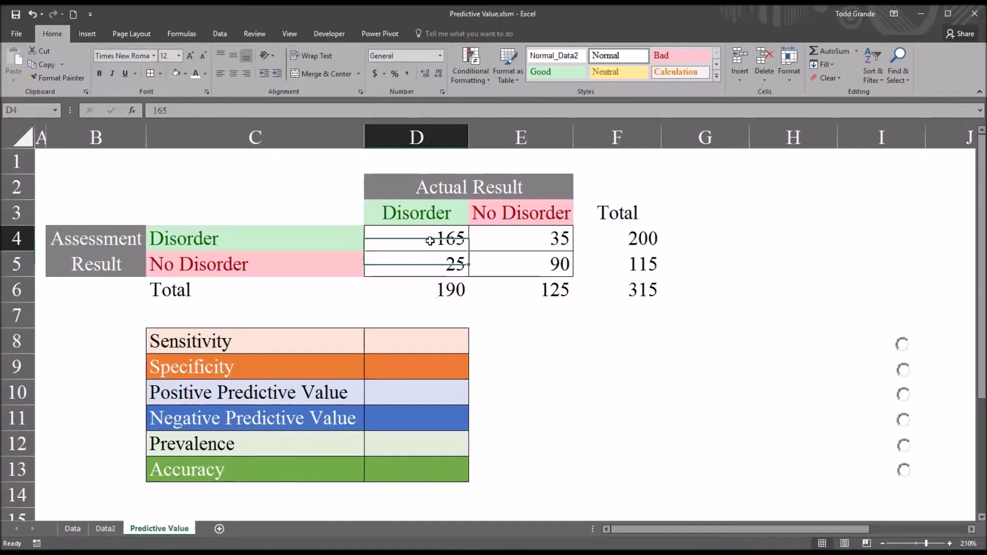
{"action": "left_click", "coordinate": [427, 263]}
{"action": "left_click", "coordinate": [425, 241]}
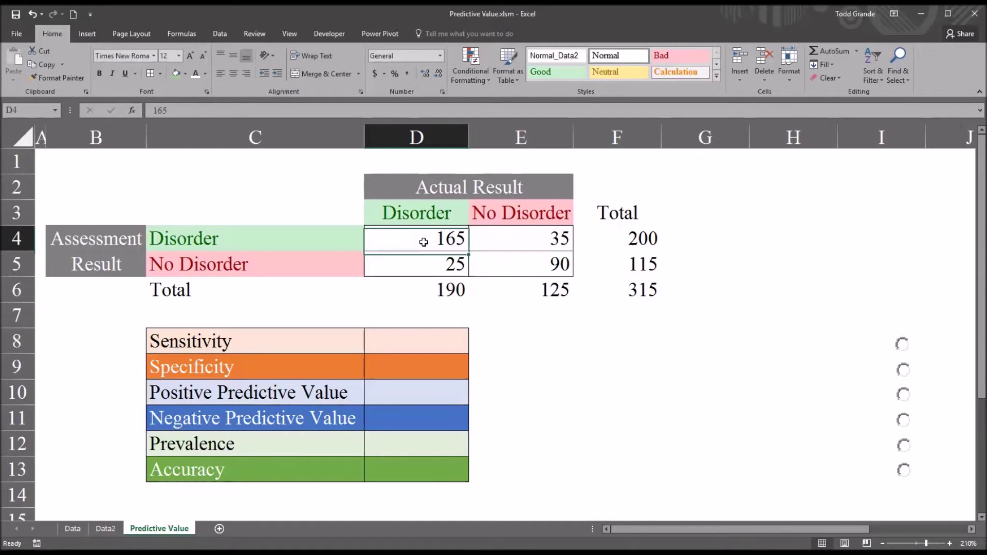
{"action": "left_click", "coordinate": [428, 264]}
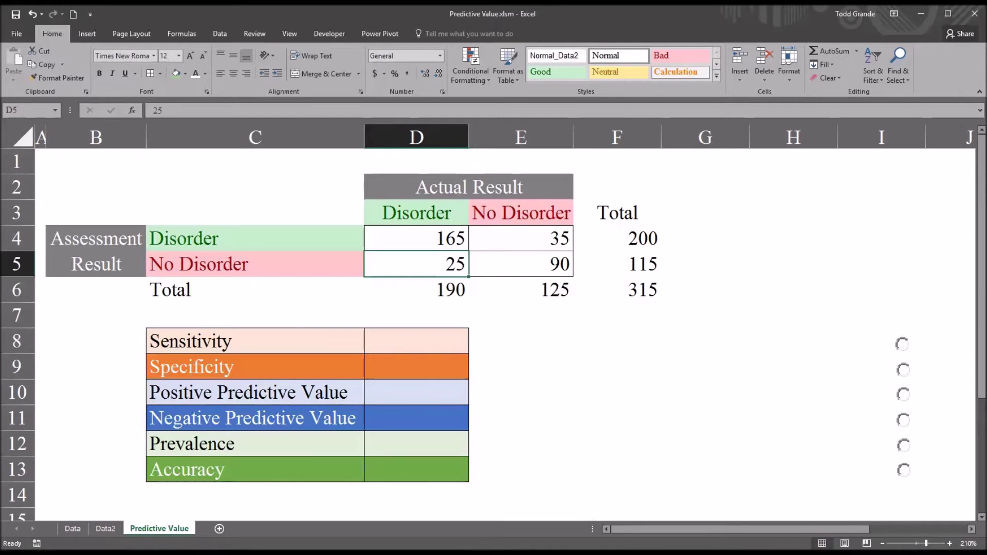
{"action": "left_click", "coordinate": [535, 294]}
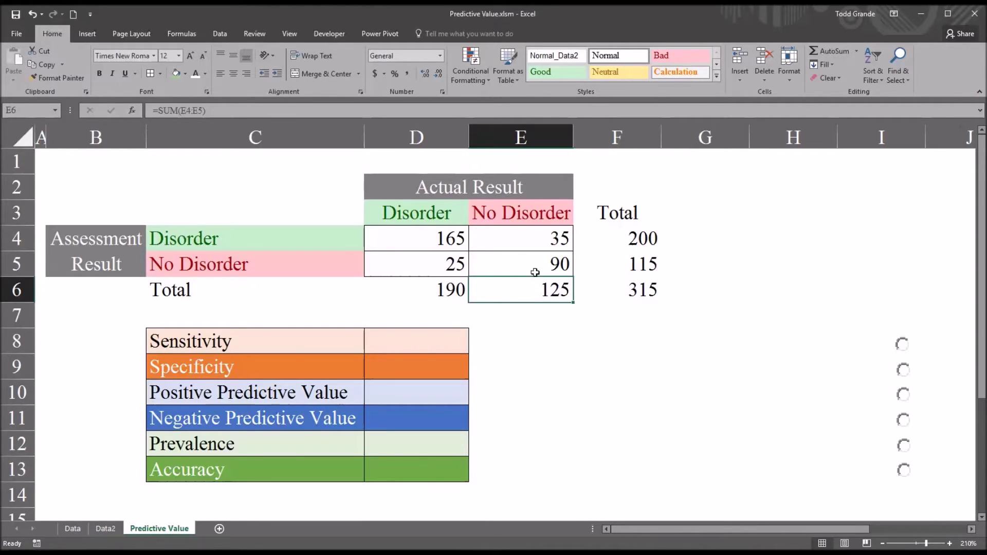
{"action": "left_click", "coordinate": [520, 245]}
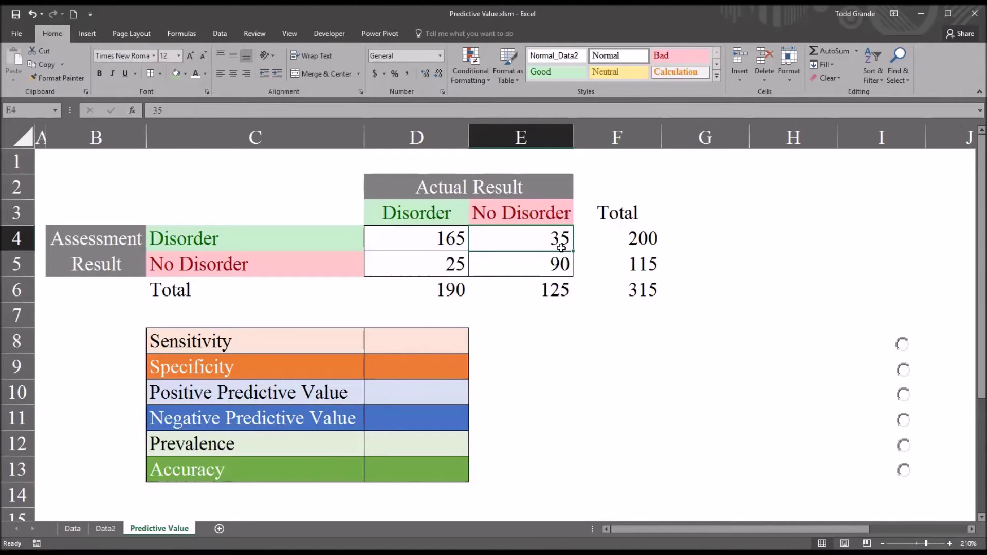
{"action": "left_click", "coordinate": [518, 266]}
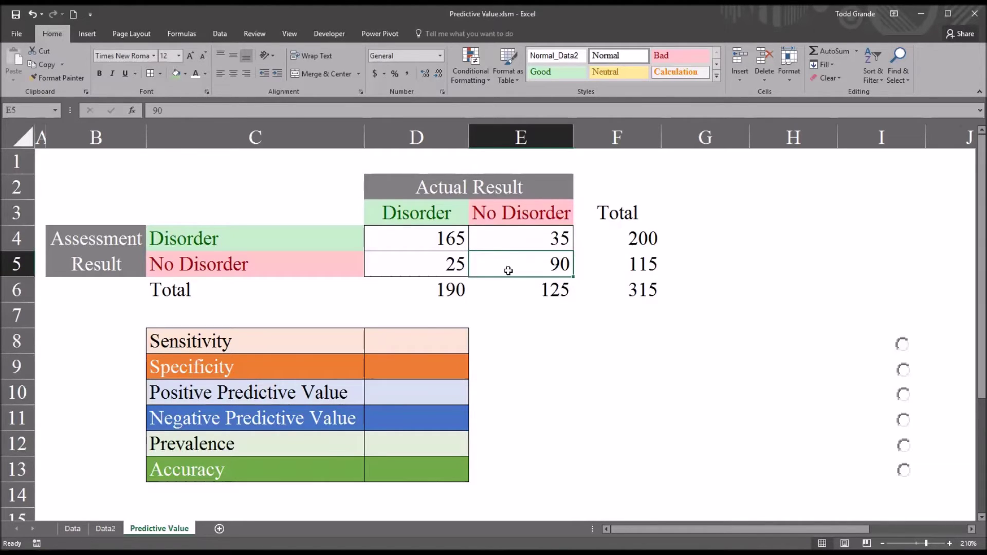
{"action": "left_click", "coordinate": [533, 290]}
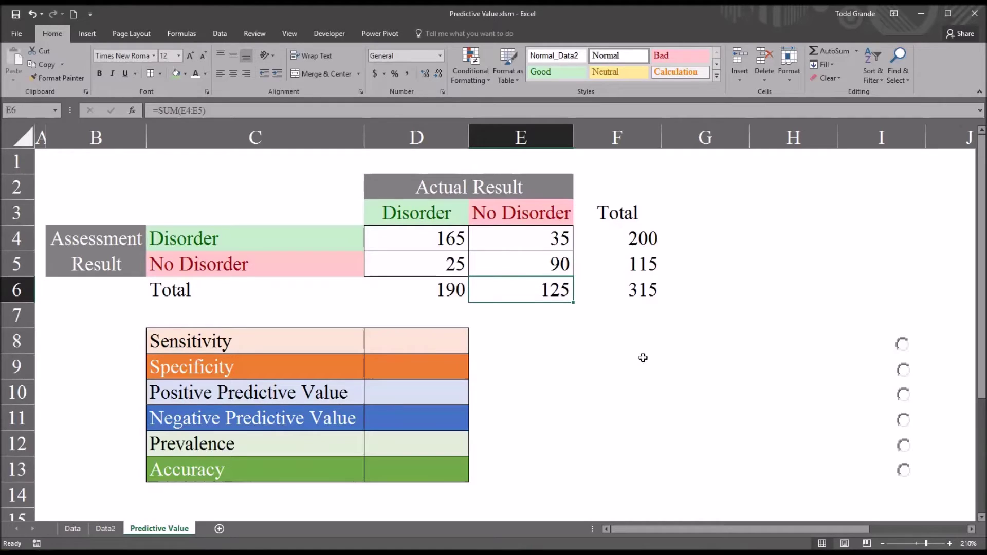
- Display the definition True Positive / (True Positive + False Negative) beside the Sensitivity row
{"action": "left_click", "coordinate": [902, 344]}
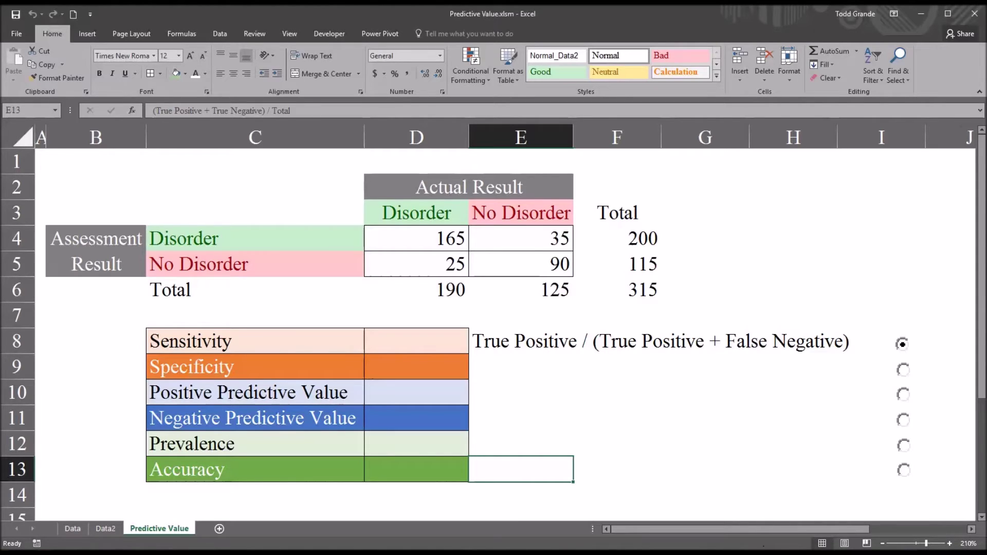
{"action": "left_click", "coordinate": [421, 240]}
{"action": "left_click", "coordinate": [415, 289]}
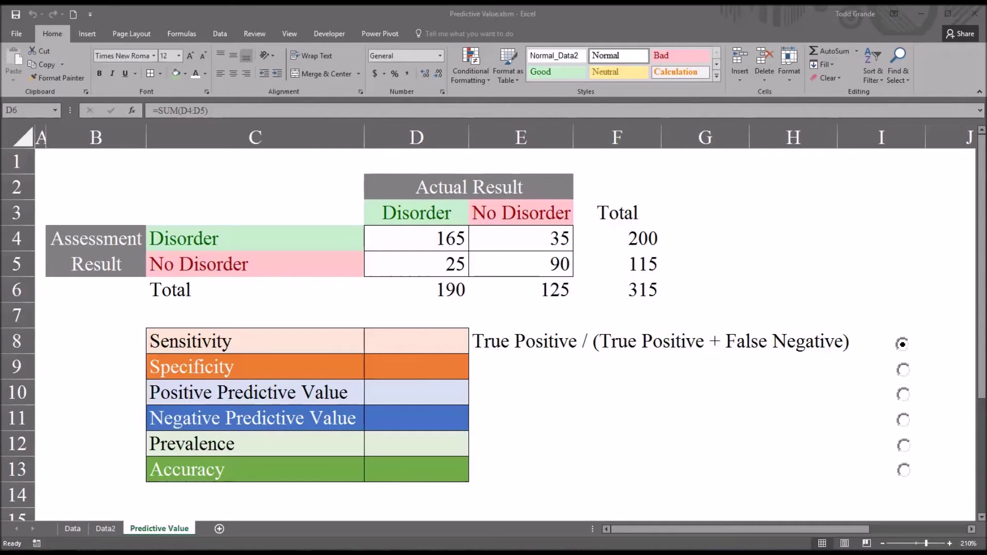
- Enter =D4/(D4+D5) in D8 so Sensitivity reads 86.84%
{"action": "left_click", "coordinate": [418, 342]}
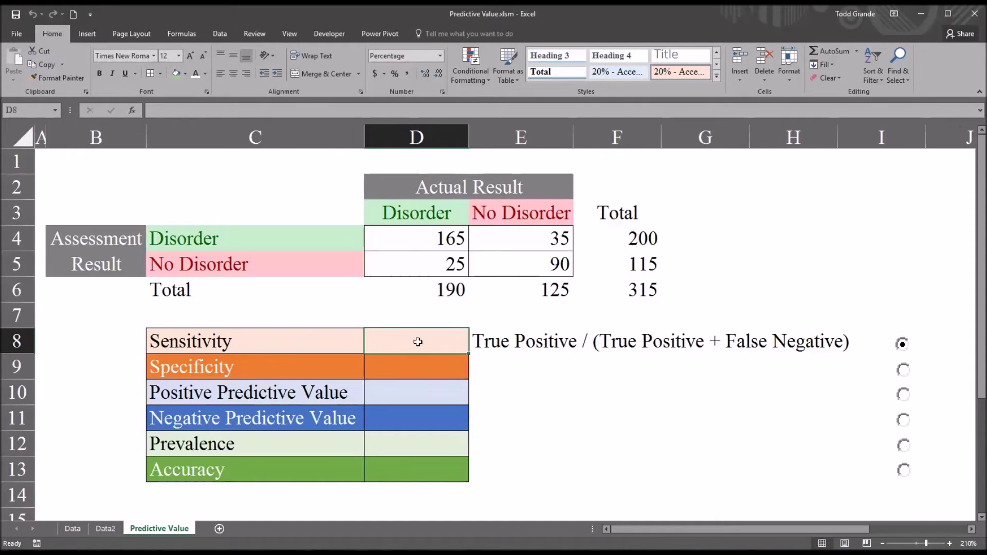
{"action": "type", "text": "="}
{"action": "left_click", "coordinate": [411, 245]}
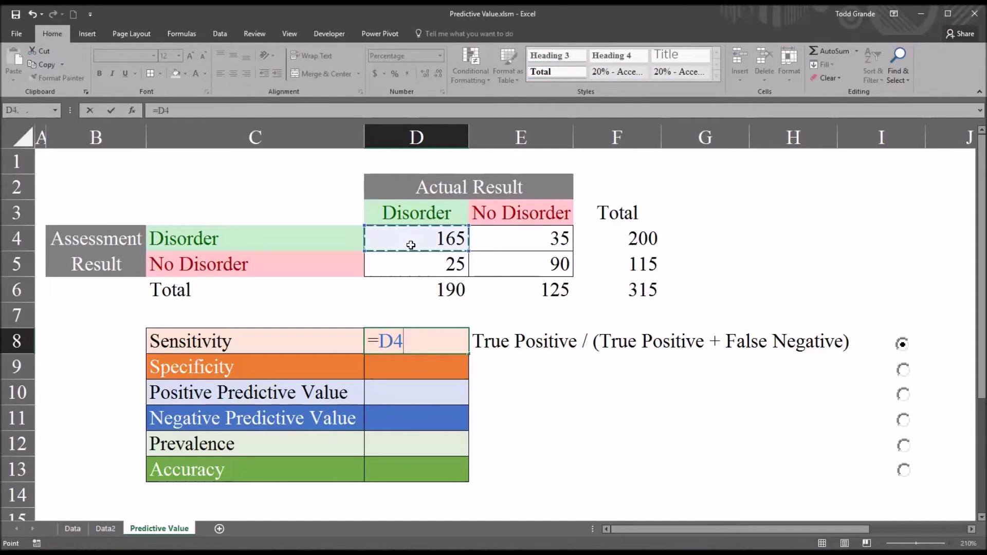
{"action": "type", "text": "/("}
{"action": "left_click", "coordinate": [411, 245]}
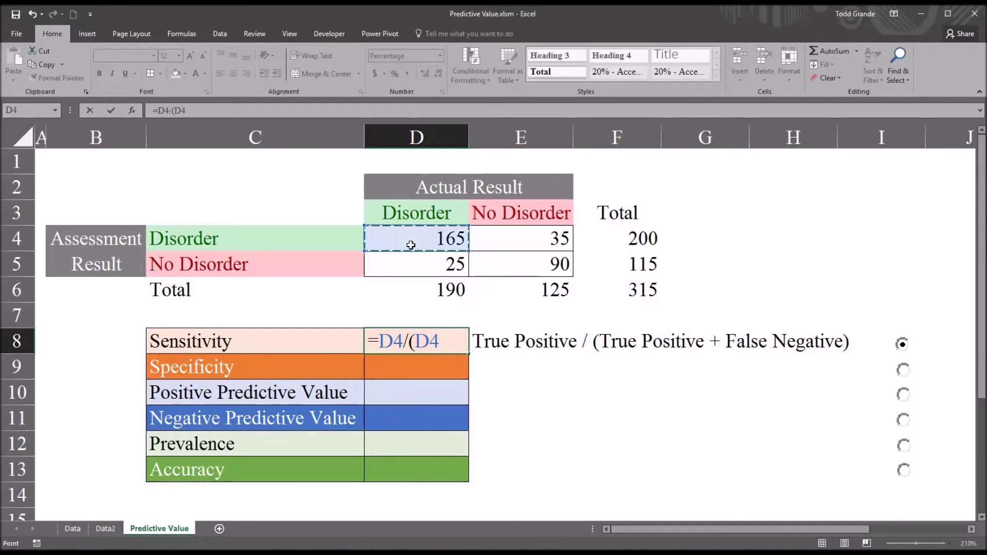
{"action": "type", "text": "+"}
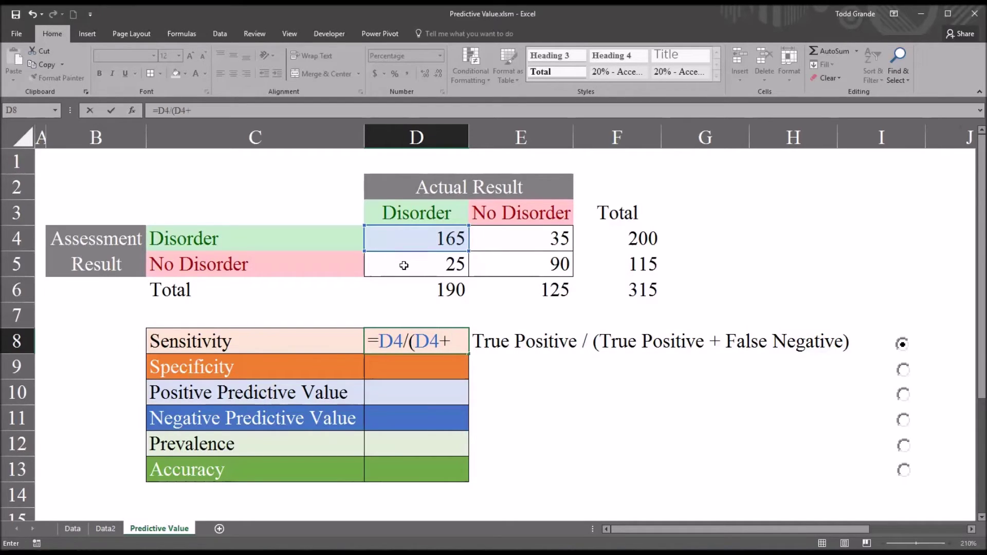
{"action": "left_click", "coordinate": [404, 266]}
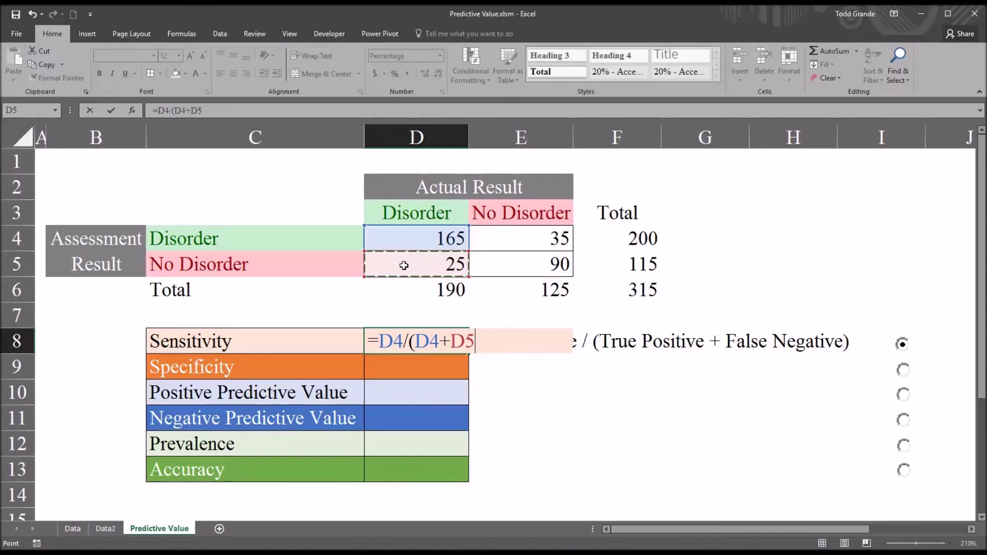
{"action": "key", "text": "Return"}
{"action": "left_click", "coordinate": [403, 343]}
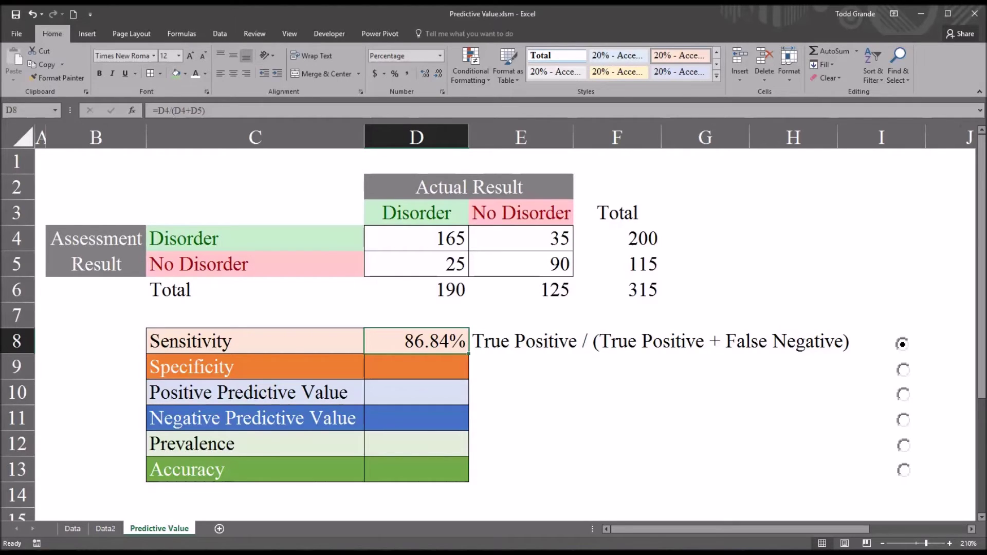
- Show the Specificity definition and review the true negative count E5 and column total E6
{"action": "left_click", "coordinate": [903, 369]}
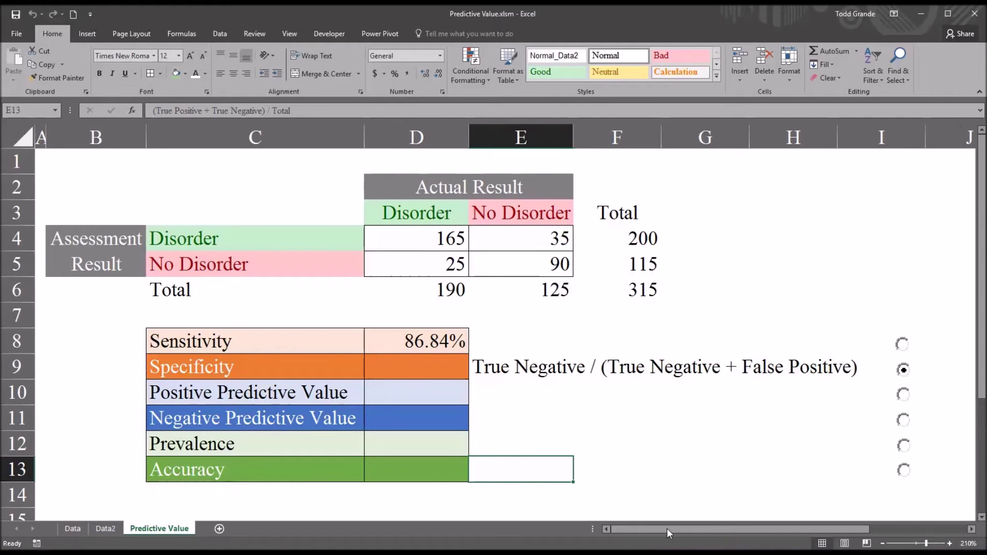
{"action": "left_click", "coordinate": [442, 373]}
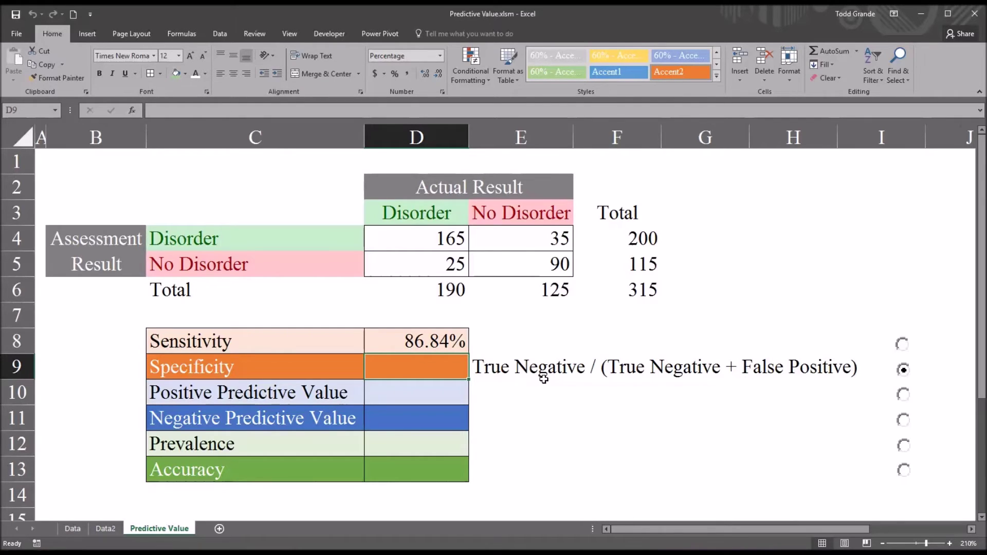
{"action": "left_click", "coordinate": [526, 255]}
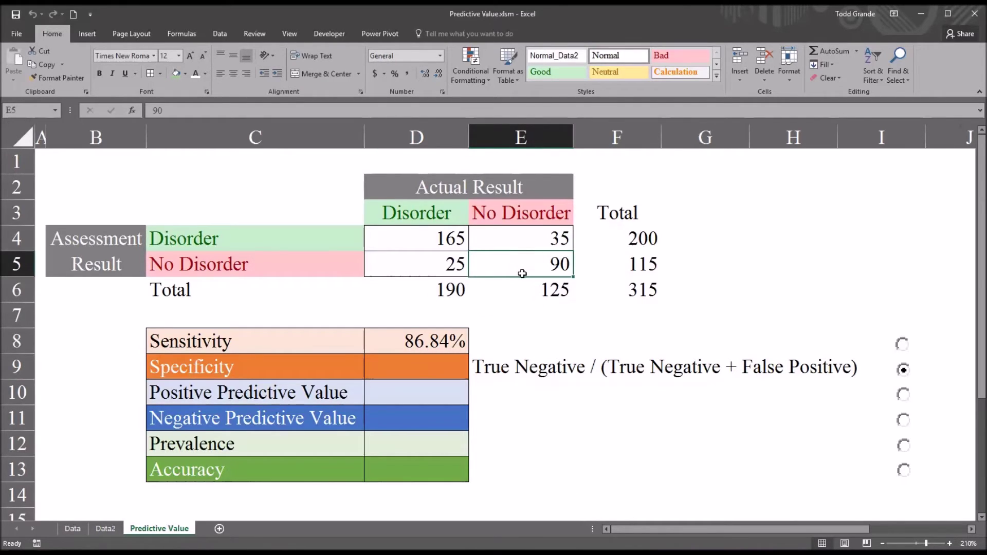
{"action": "left_click", "coordinate": [519, 288]}
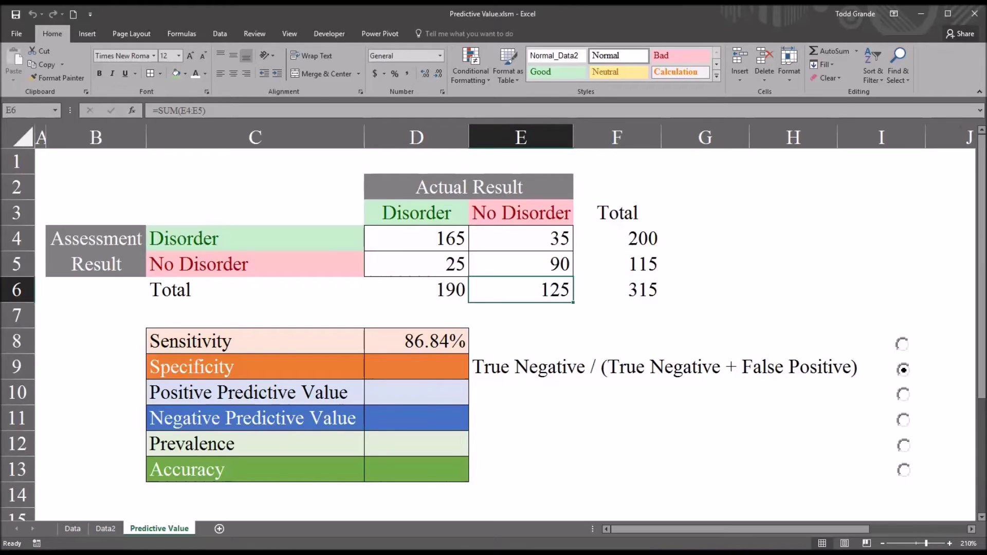
- Enter =E5/(E5+E4) in D9 for 72.00% Specificity, then show the Positive Predictive Value definition
{"action": "left_click", "coordinate": [425, 370]}
{"action": "type", "text": "="}
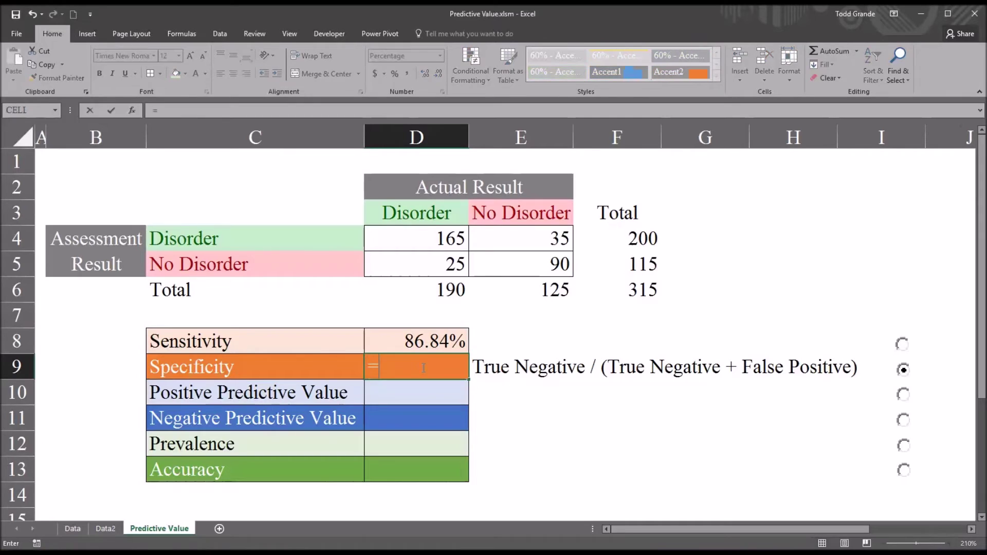
{"action": "left_click", "coordinate": [514, 268]}
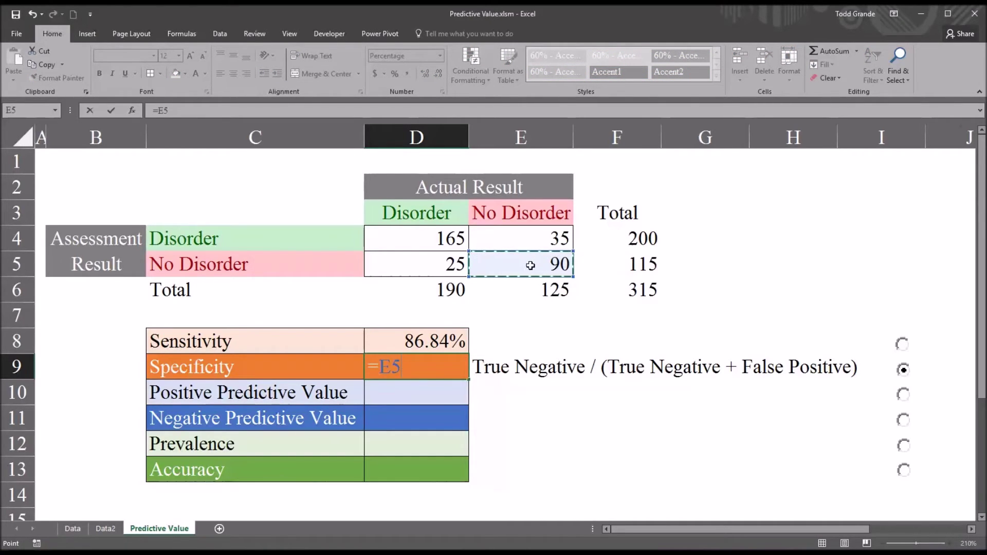
{"action": "type", "text": "/"}
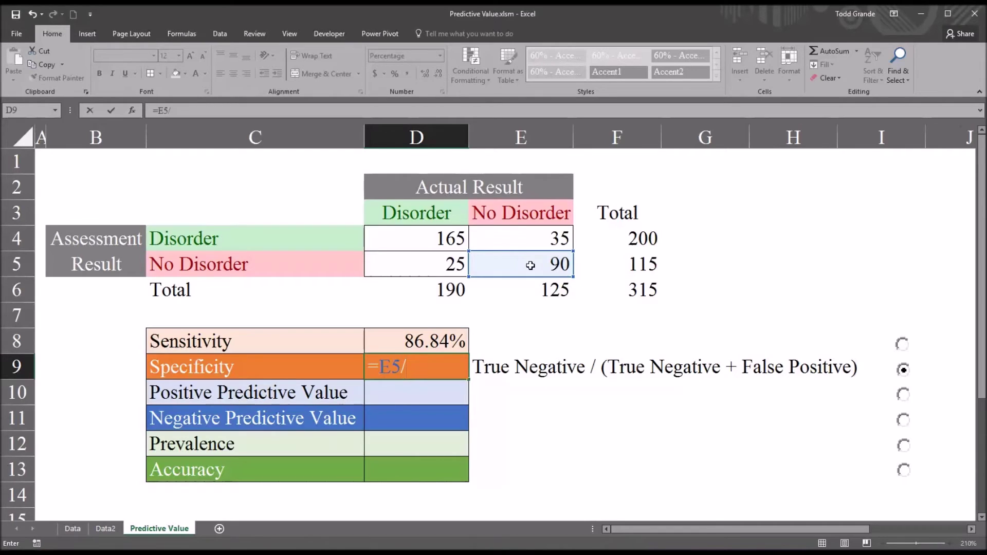
{"action": "type", "text": "("}
{"action": "left_click", "coordinate": [538, 267]}
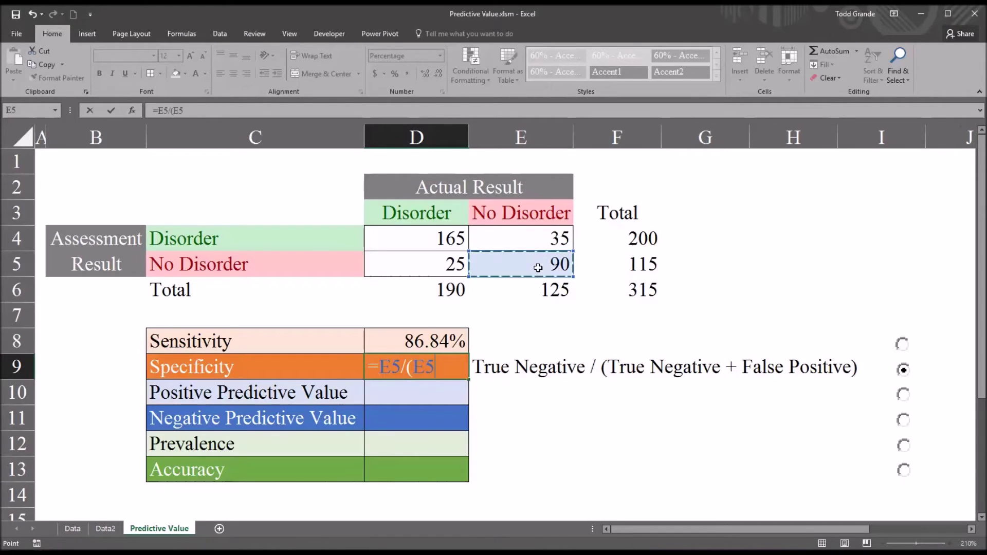
{"action": "type", "text": "+"}
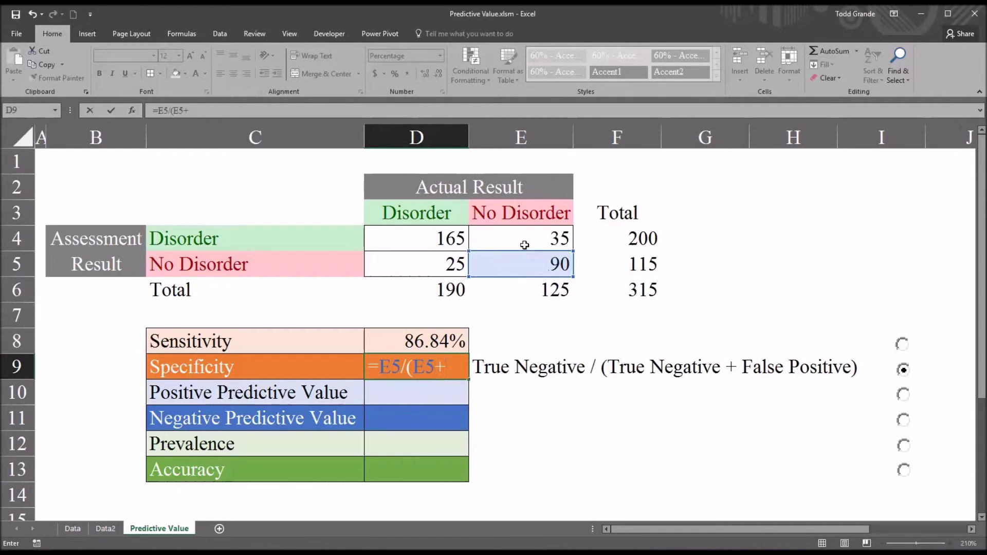
{"action": "left_click", "coordinate": [525, 246]}
{"action": "type", "text": ")"}
{"action": "key", "text": "Return"}
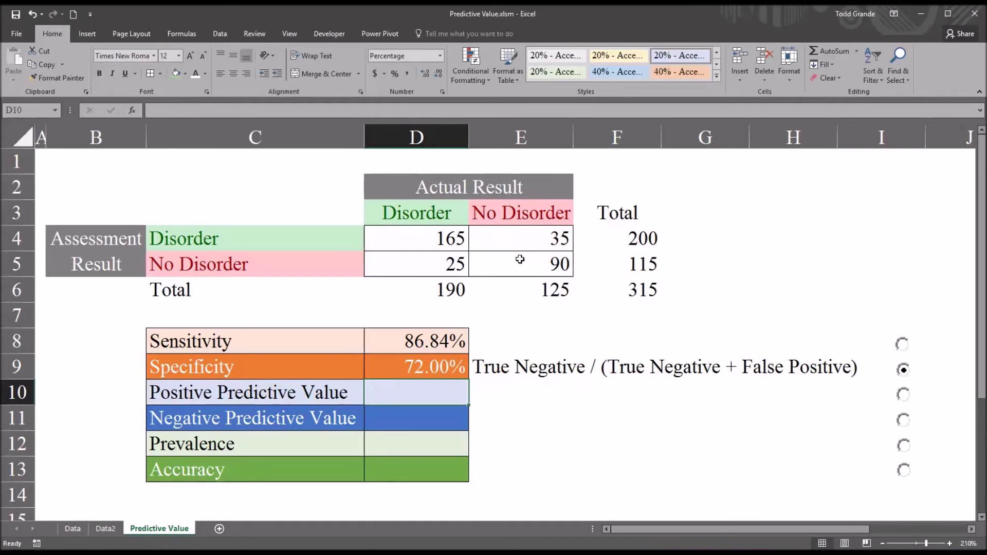
{"action": "left_click", "coordinate": [423, 366]}
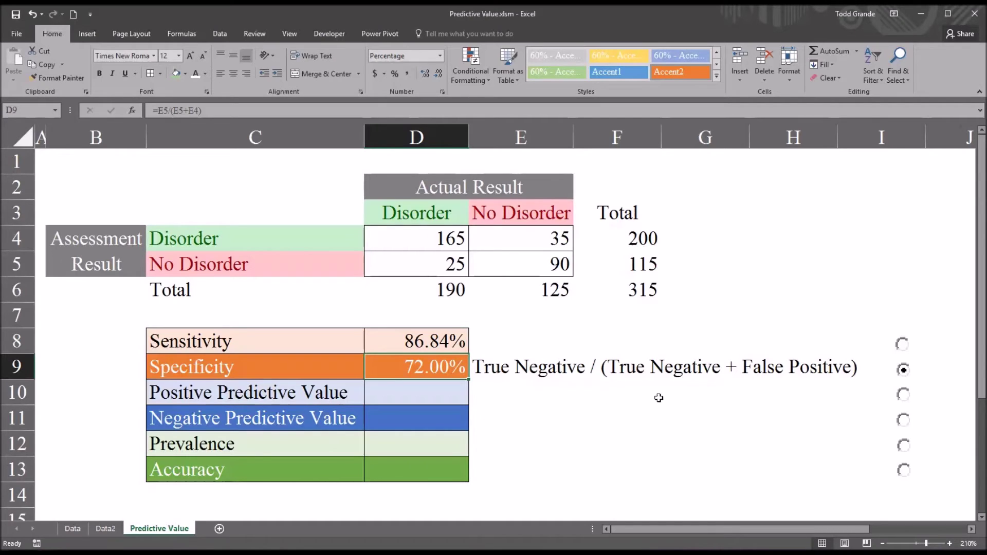
{"action": "left_click", "coordinate": [903, 394]}
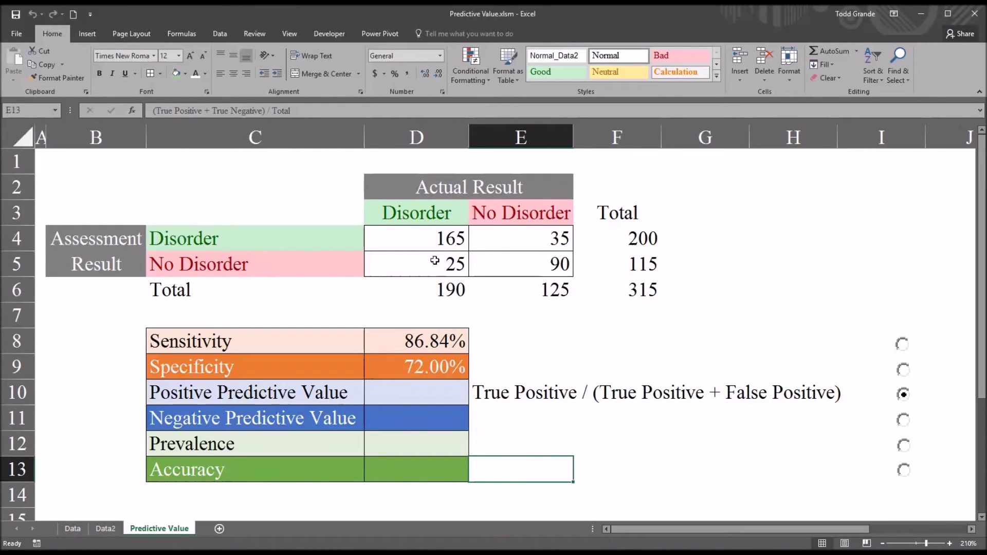
- Compare the true positive D4, false positive E4 and Disorder row total F4
{"action": "left_click", "coordinate": [434, 239]}
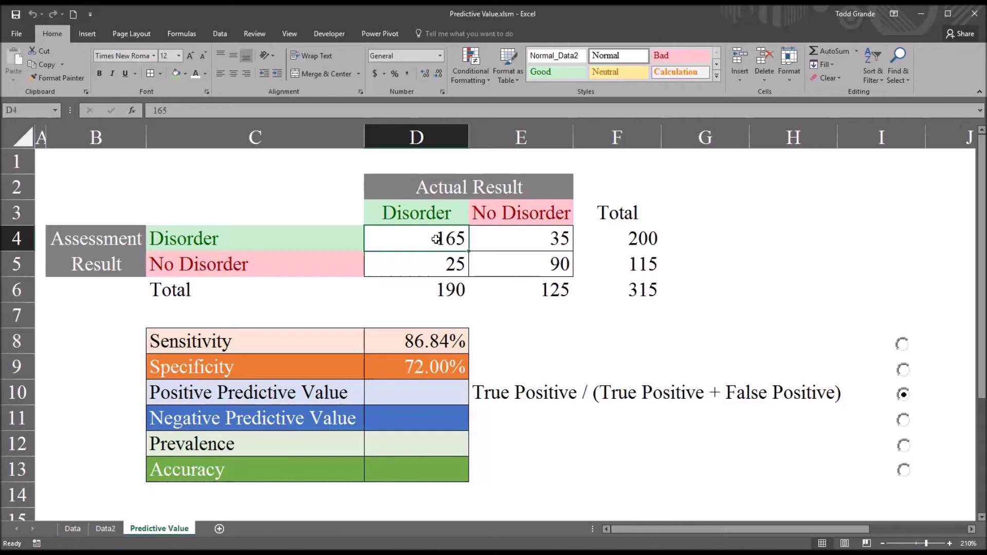
{"action": "left_click", "coordinate": [496, 238]}
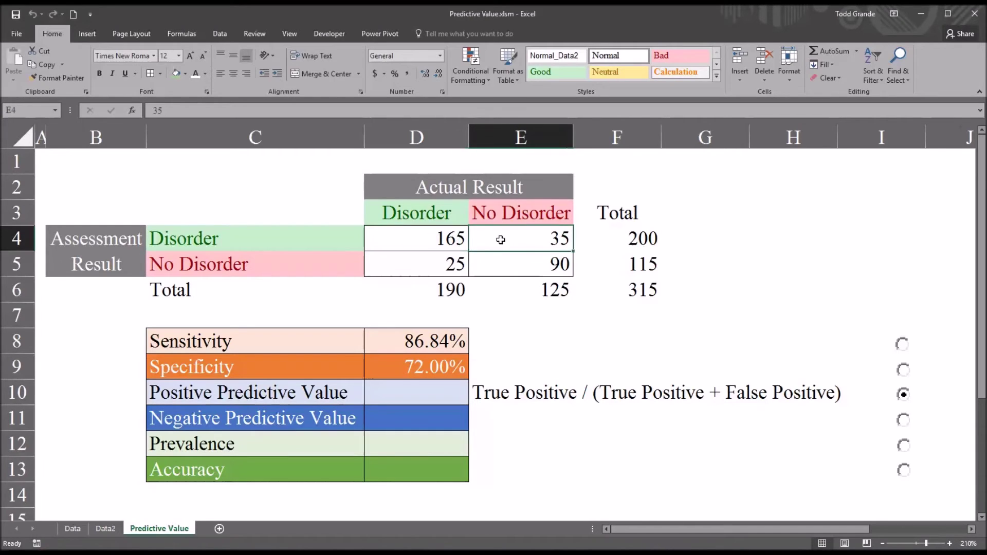
{"action": "left_click", "coordinate": [454, 238]}
{"action": "left_click", "coordinate": [608, 242]}
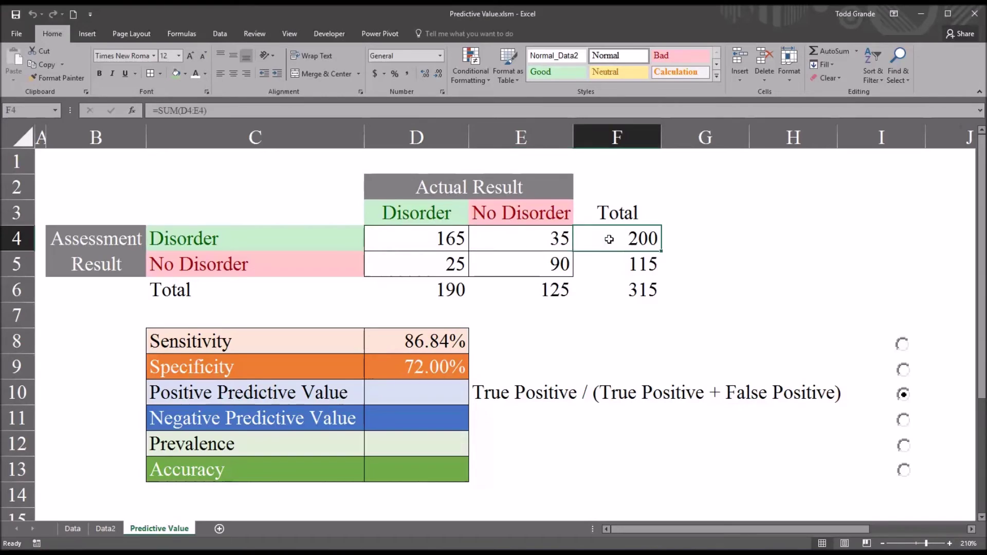
{"action": "left_click", "coordinate": [454, 241]}
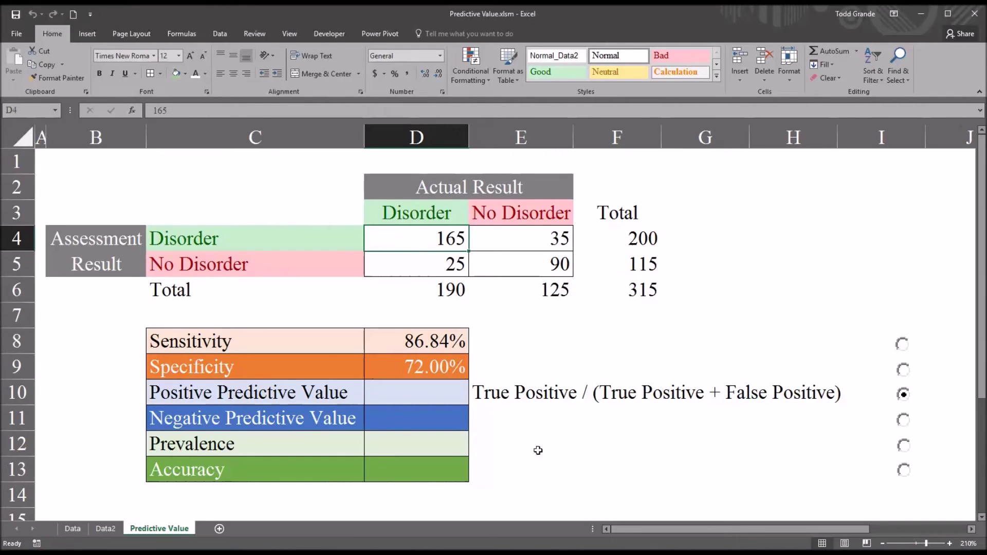
- Enter =D4/(D4+E4) in D10 for 82.50%, then show the Negative Predictive Value definition
{"action": "left_click", "coordinate": [439, 395]}
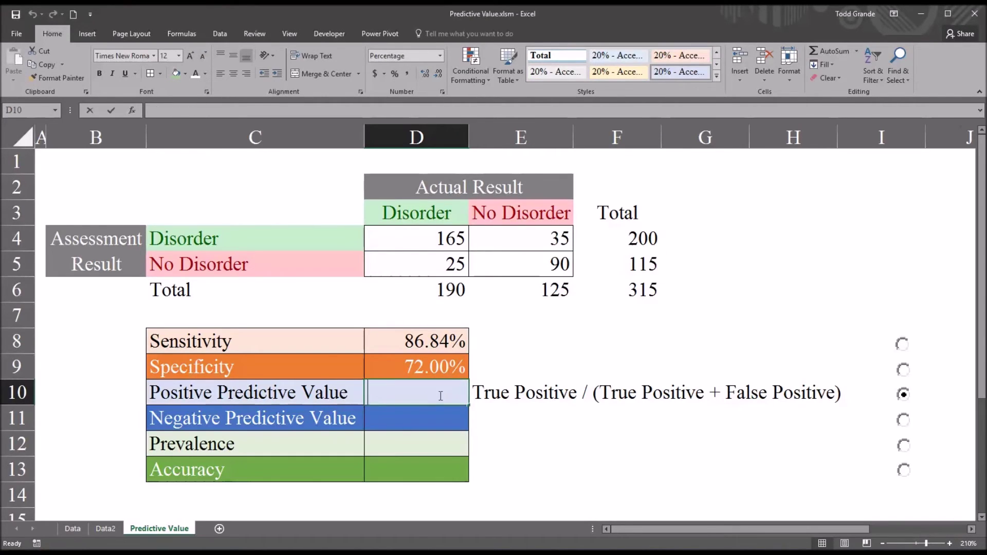
{"action": "type", "text": "="}
{"action": "left_click", "coordinate": [417, 240]}
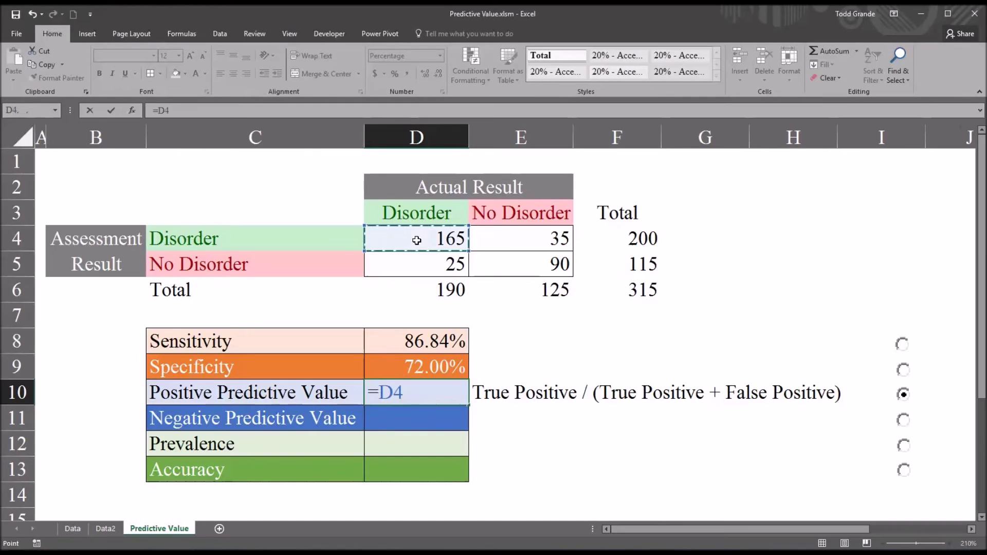
{"action": "type", "text": "/("}
{"action": "left_click", "coordinate": [416, 240]}
{"action": "type", "text": "+"}
{"action": "left_click", "coordinate": [496, 245]}
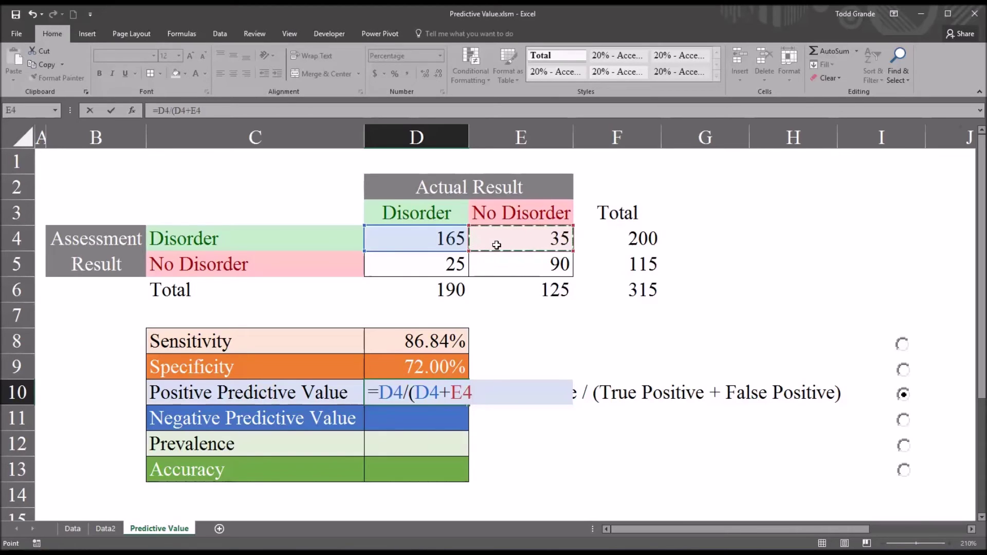
{"action": "type", "text": ")"}
{"action": "key", "text": "ctrl+Return"}
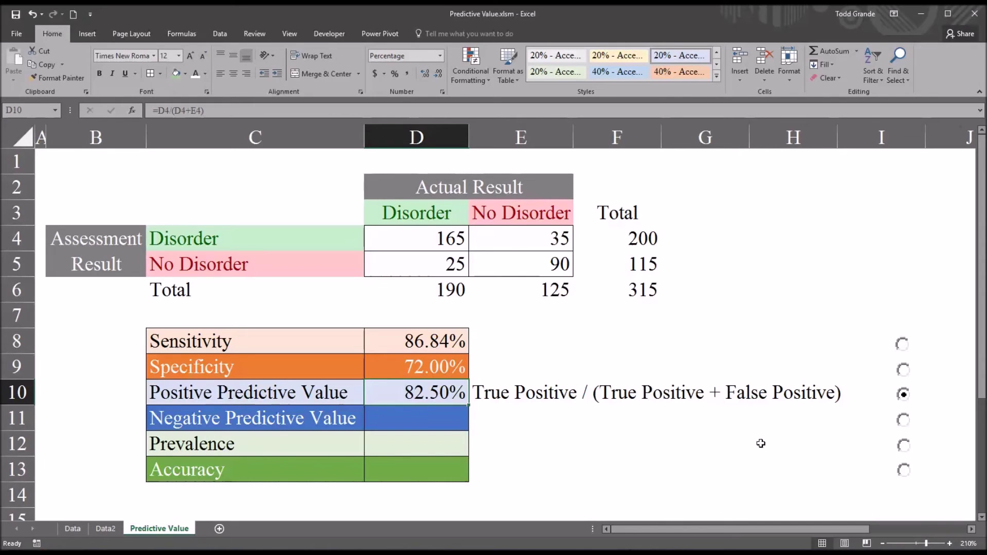
{"action": "left_click", "coordinate": [903, 420]}
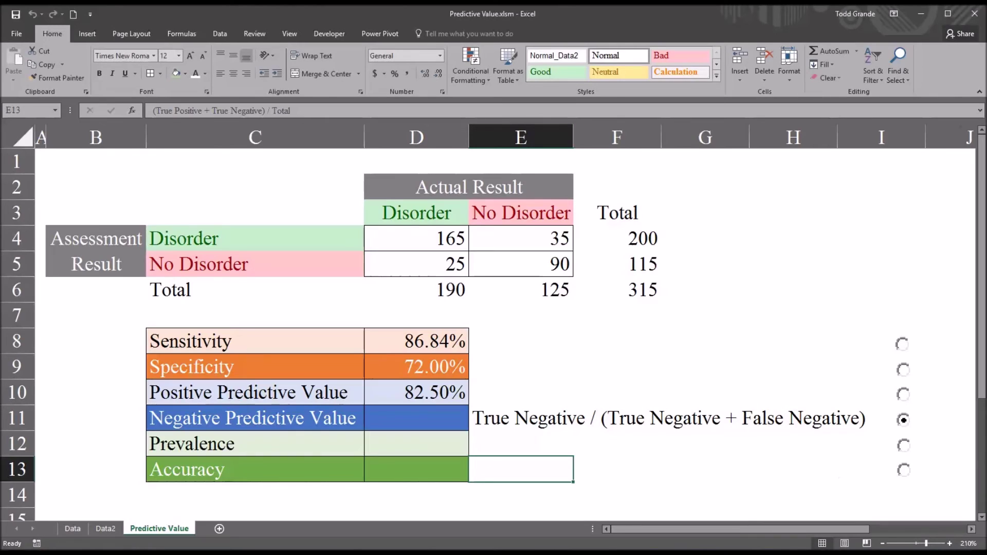
- Review the Negative Predictive Value definition against true negative E5 and the No Disorder row total
{"action": "left_click", "coordinate": [529, 418]}
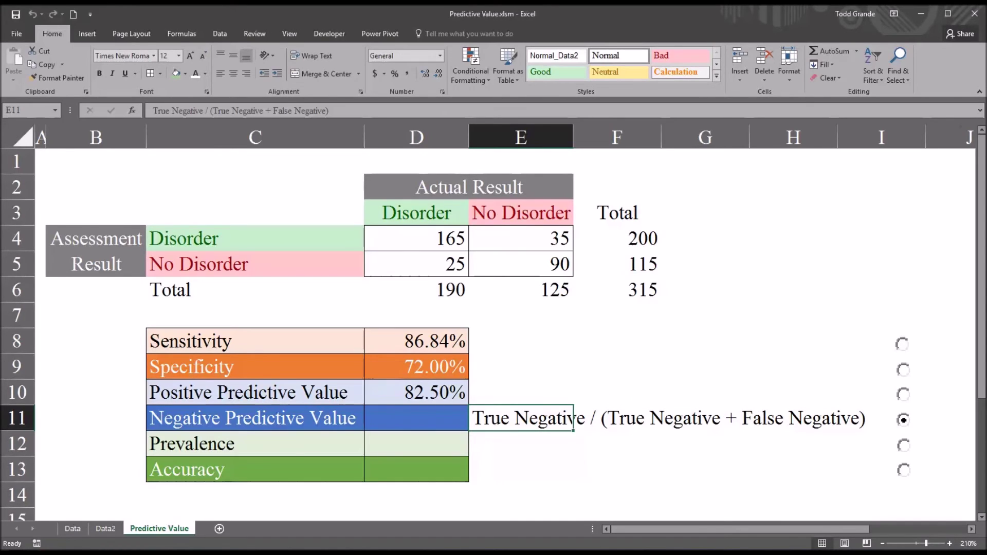
{"action": "left_click", "coordinate": [509, 264]}
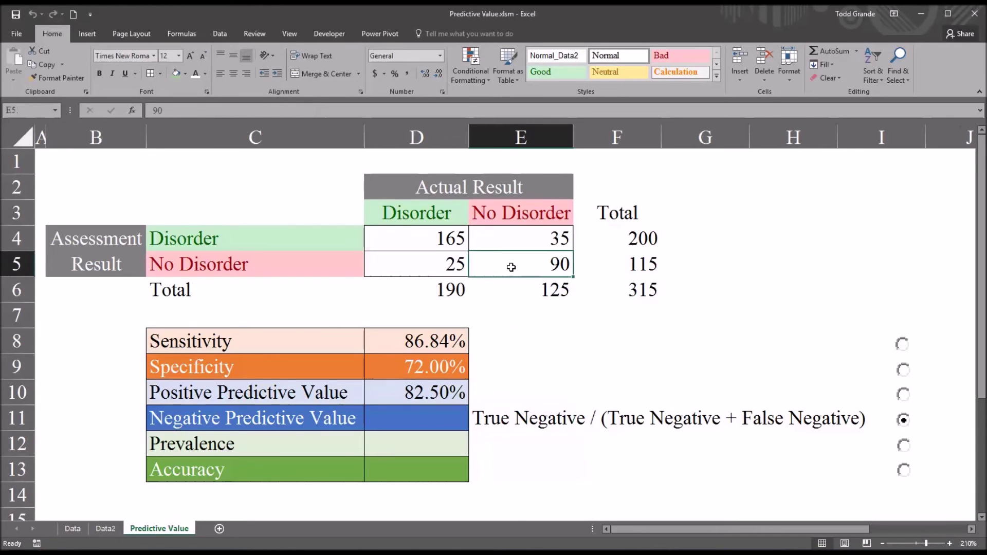
{"action": "left_click", "coordinate": [612, 268]}
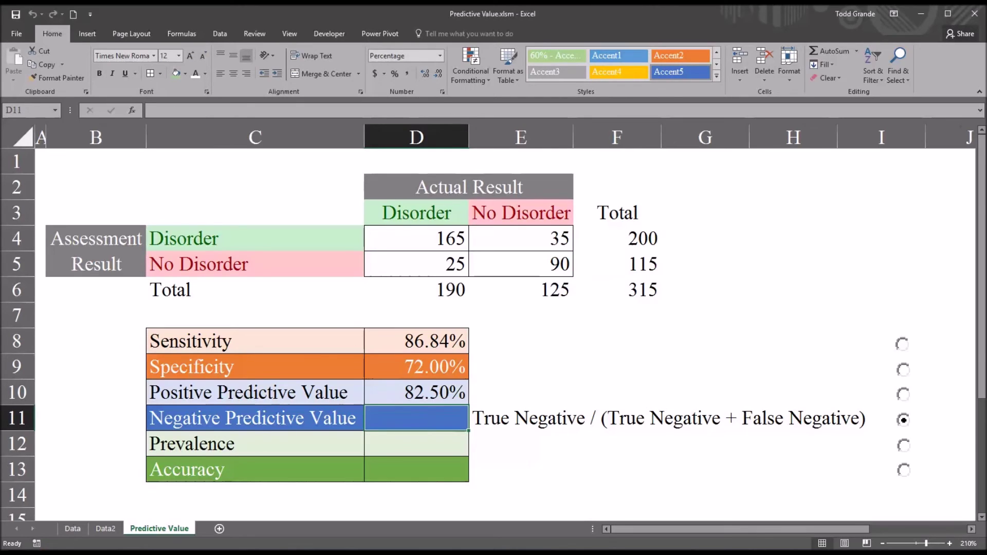
- Enter =E5/(E5+D5) in D11 for 78.26%, then show the Prevalence definition
{"action": "type", "text": "="}
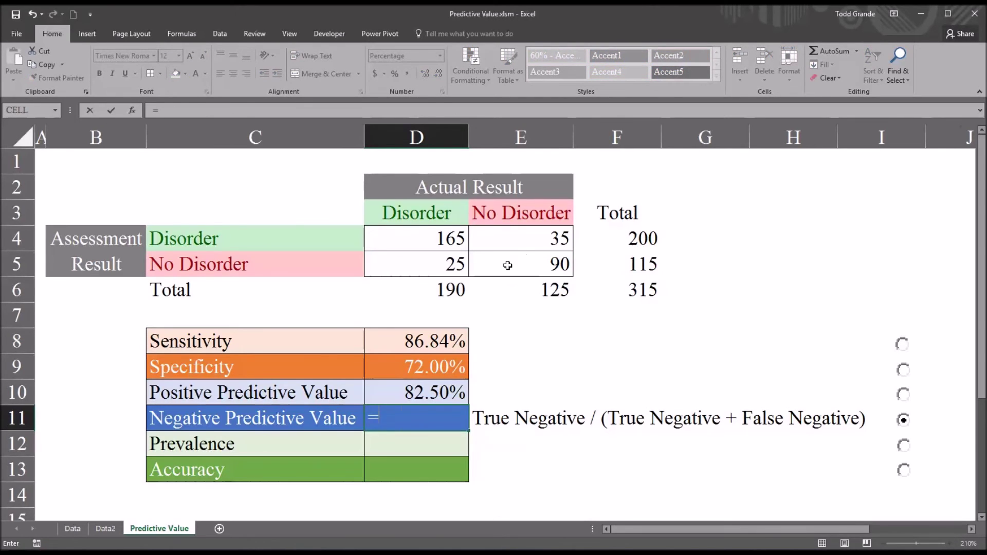
{"action": "left_click", "coordinate": [507, 266]}
{"action": "type", "text": "/("}
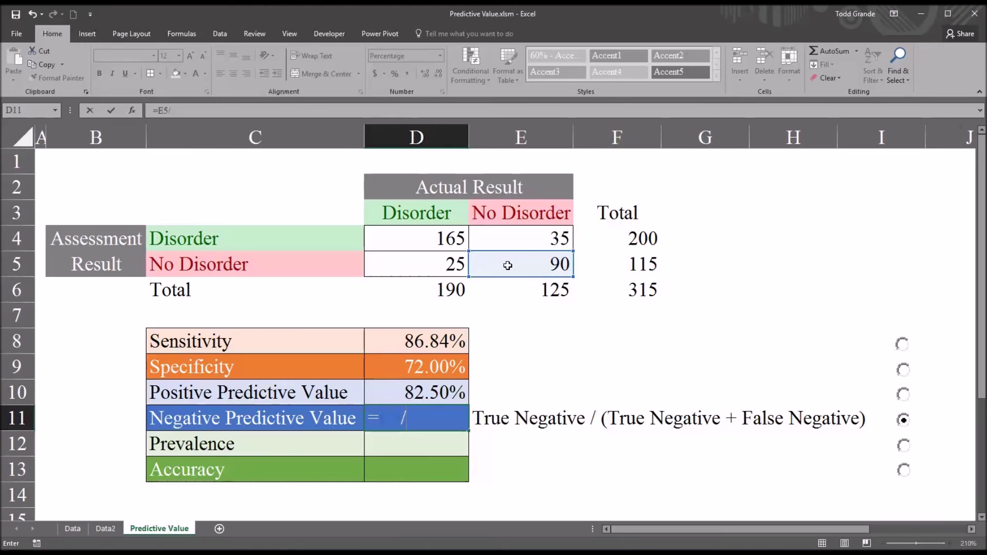
{"action": "left_click", "coordinate": [508, 266]}
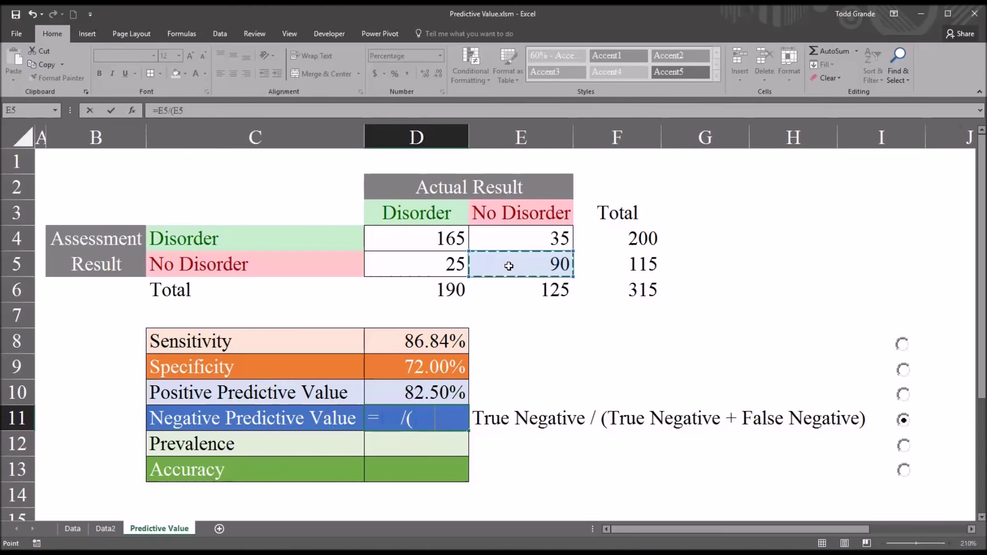
{"action": "type", "text": "+"}
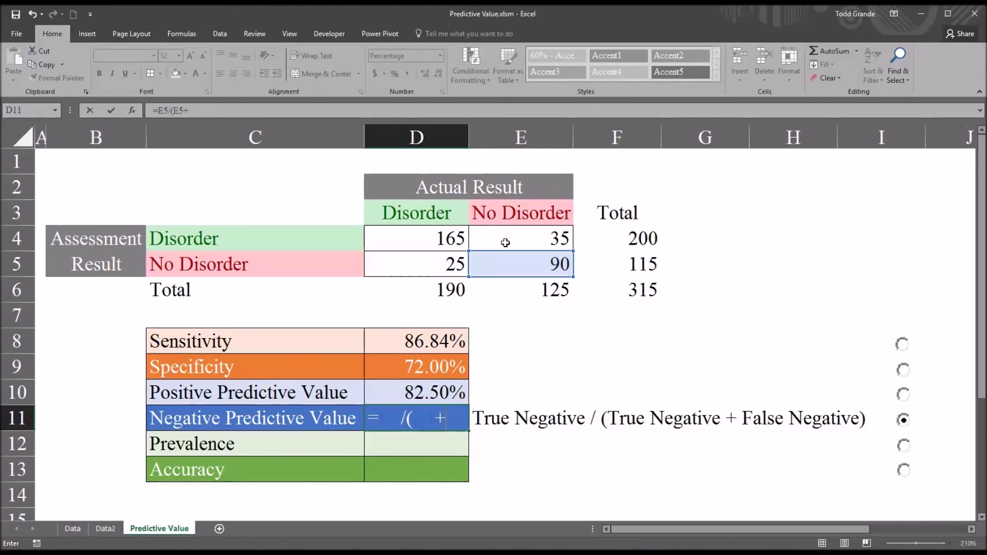
{"action": "left_click", "coordinate": [417, 266]}
{"action": "key", "text": "Return"}
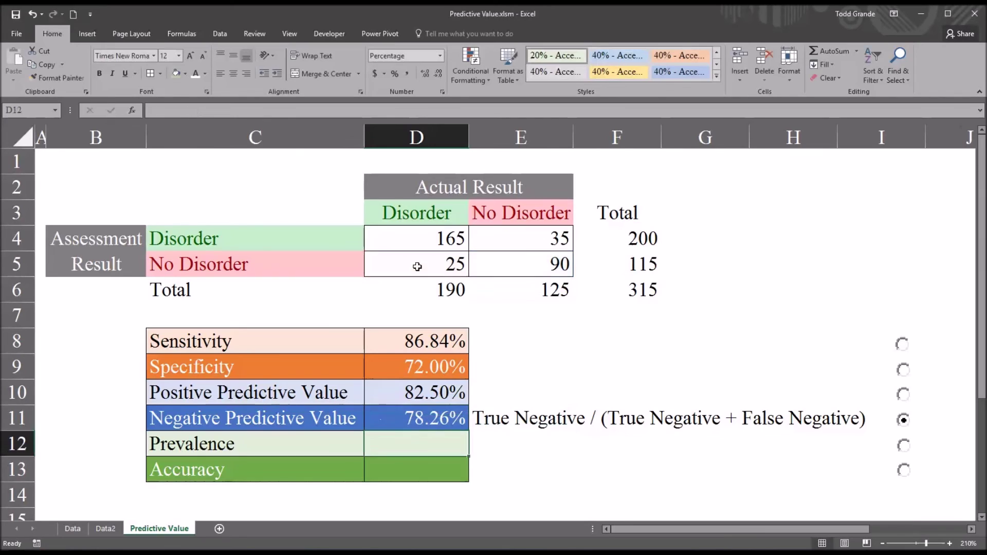
{"action": "left_click", "coordinate": [369, 424]}
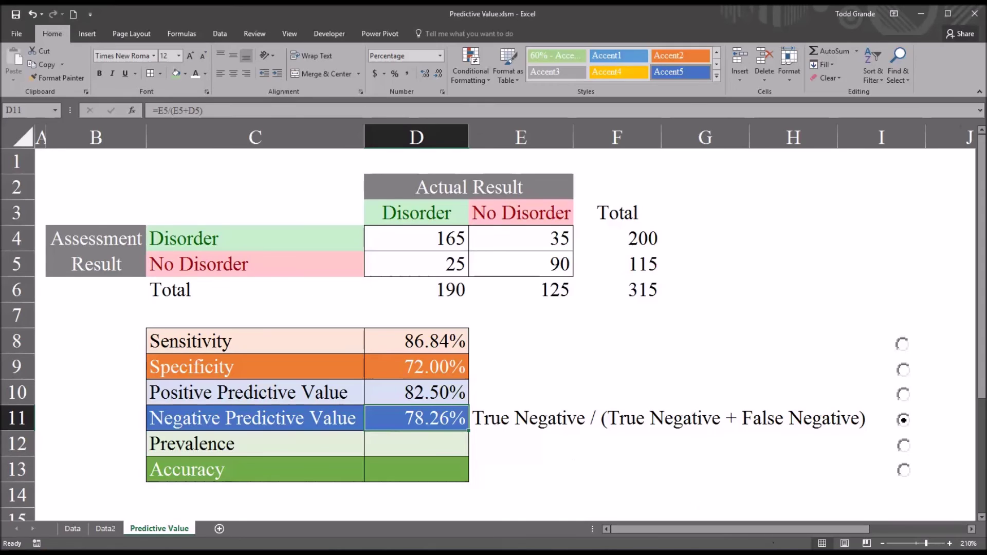
{"action": "left_click", "coordinate": [903, 446]}
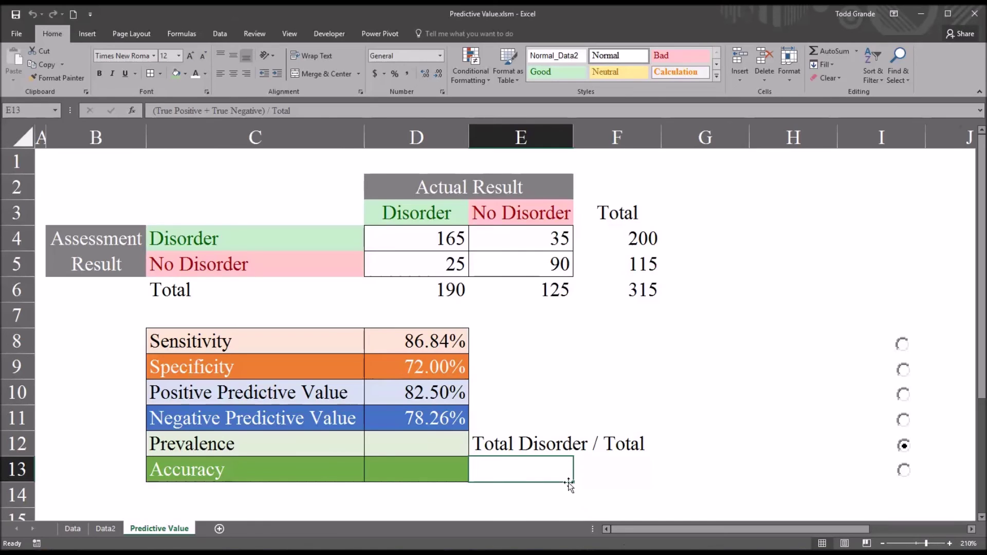
- Match the Prevalence definition to the Disorder total D6 and grand total F6
{"action": "left_click", "coordinate": [512, 442]}
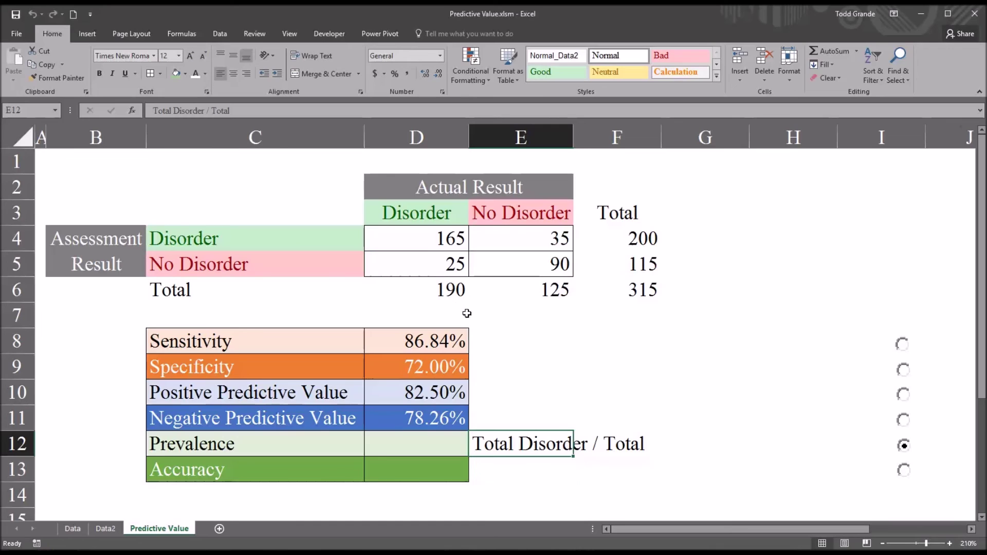
{"action": "left_click", "coordinate": [429, 294]}
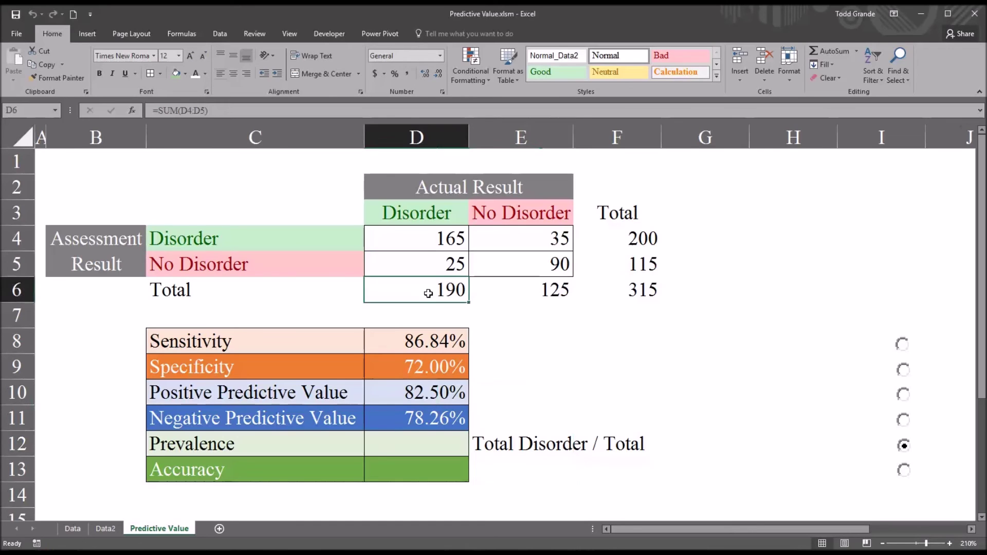
{"action": "left_click", "coordinate": [635, 292]}
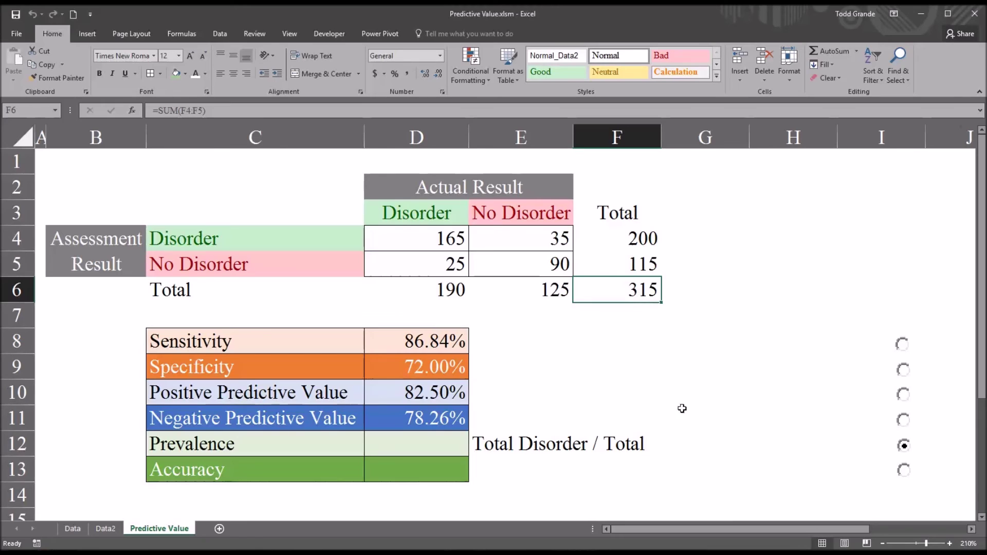
- Enter =D6/F6 in D12 for 60.32%, then show the Accuracy definition
{"action": "left_click", "coordinate": [437, 445]}
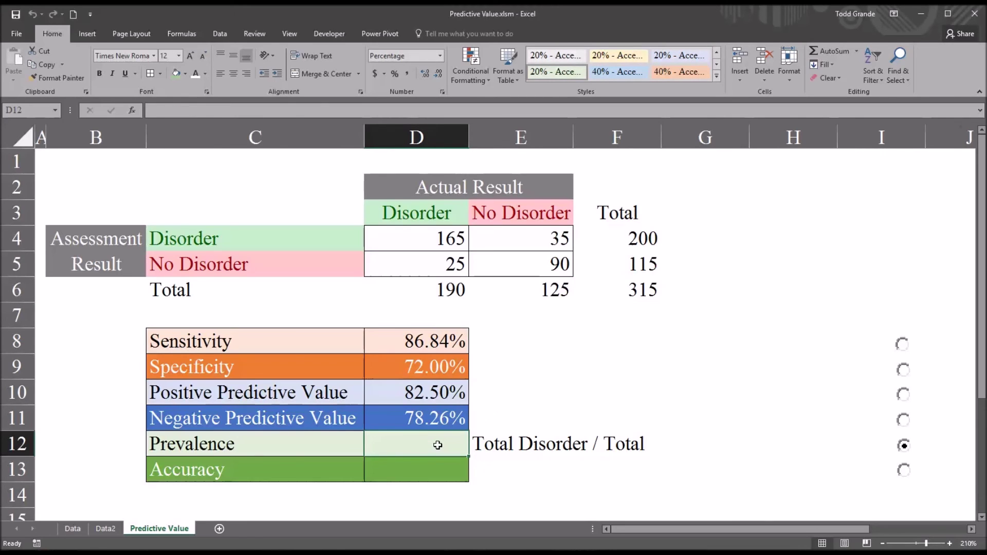
{"action": "type", "text": "="}
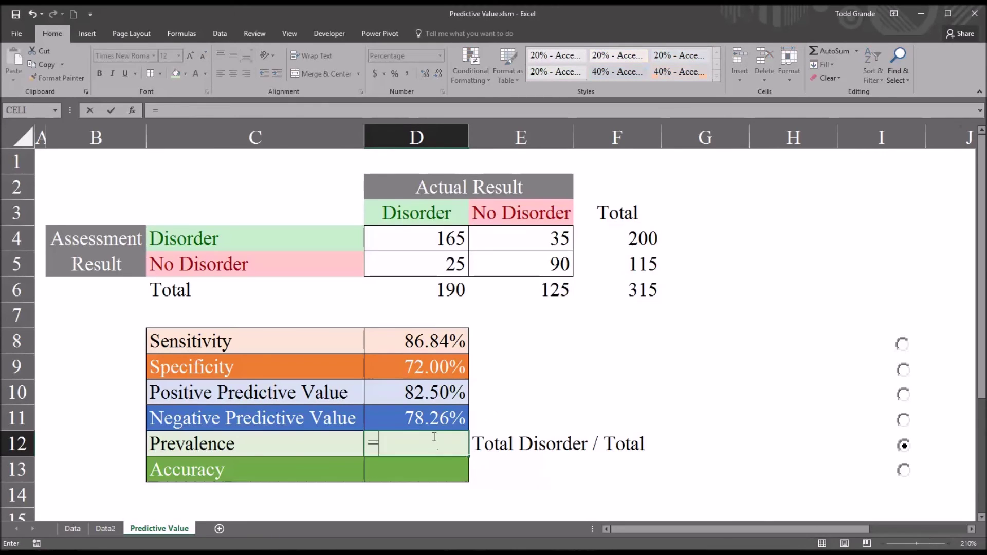
{"action": "left_click", "coordinate": [420, 292]}
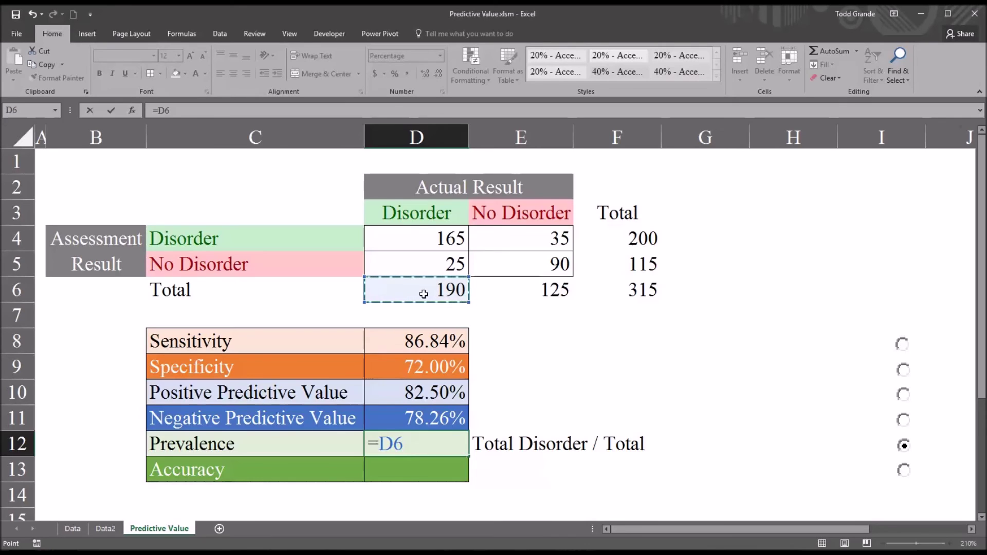
{"action": "type", "text": "/"}
{"action": "left_click", "coordinate": [618, 290]}
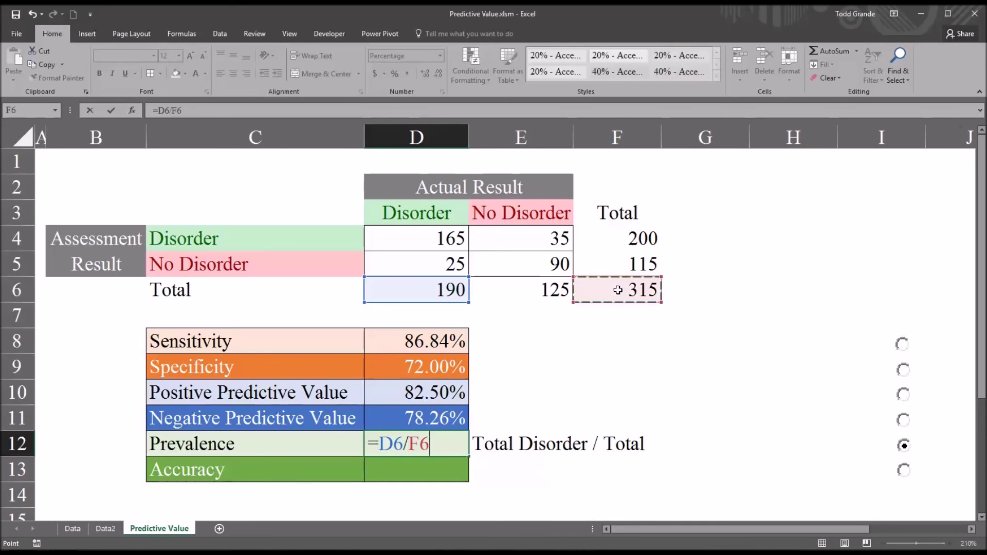
{"action": "key", "text": "Return"}
{"action": "left_click", "coordinate": [429, 450]}
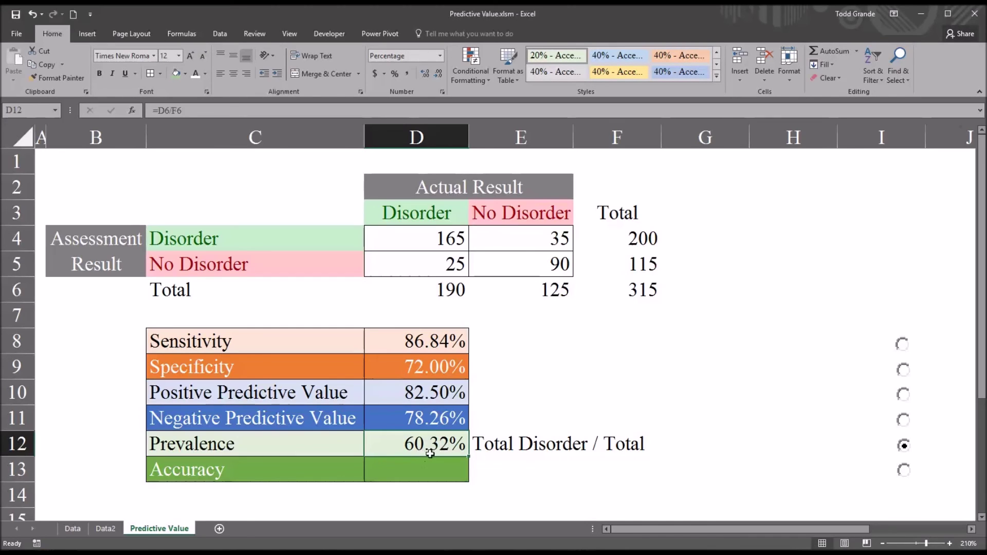
{"action": "left_click", "coordinate": [904, 470]}
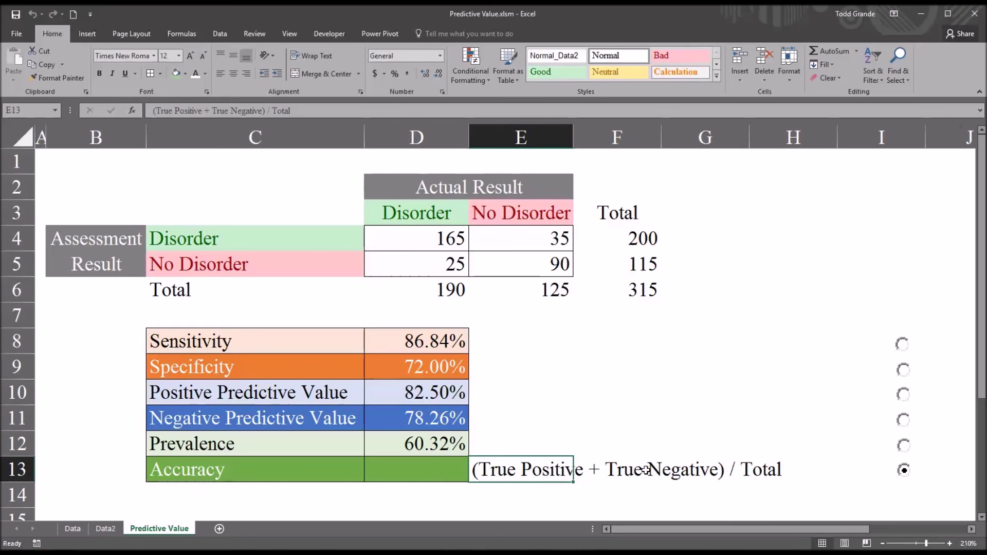
- Point out the true positive D4, true negative E5 and grand total F6 used for Accuracy
{"action": "left_click", "coordinate": [495, 262]}
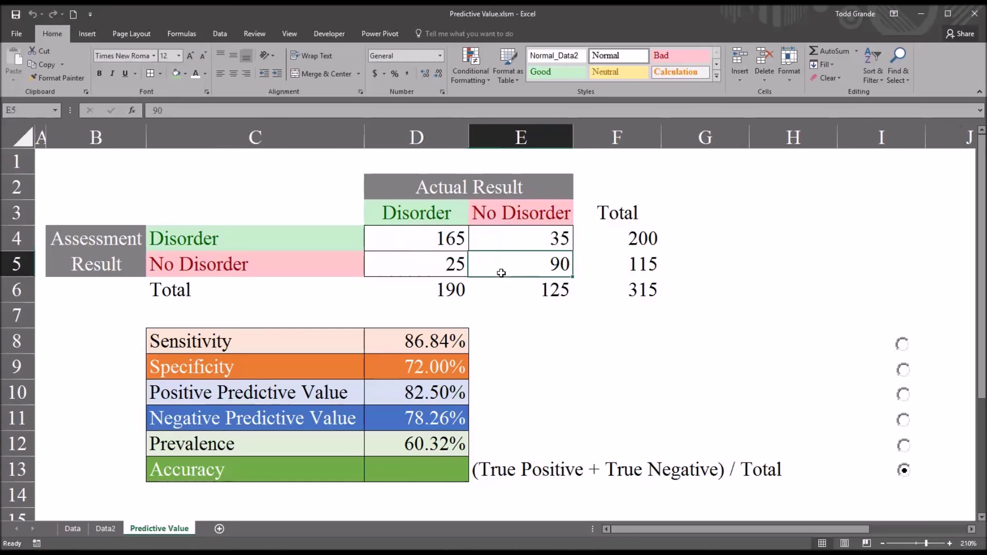
{"action": "left_click", "coordinate": [446, 238]}
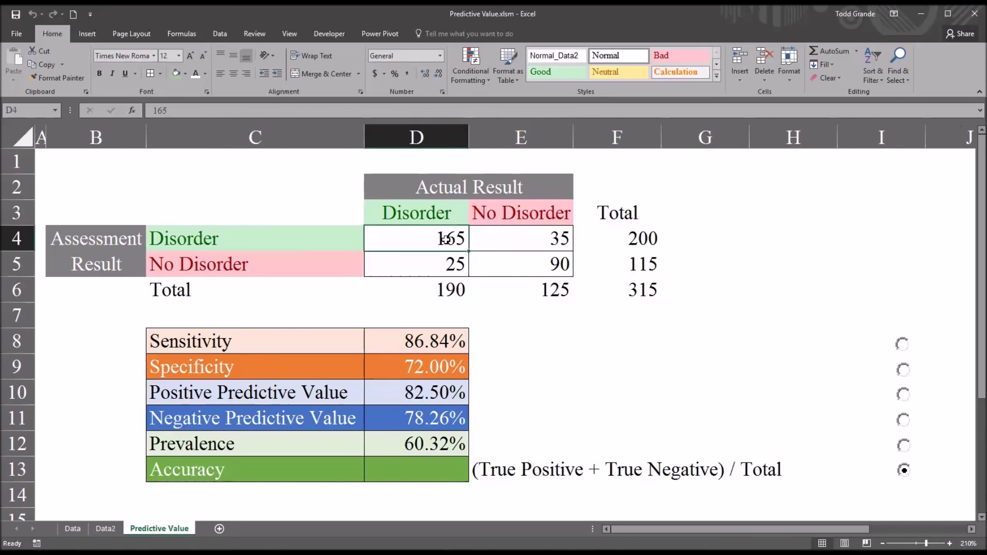
{"action": "left_click", "coordinate": [488, 264]}
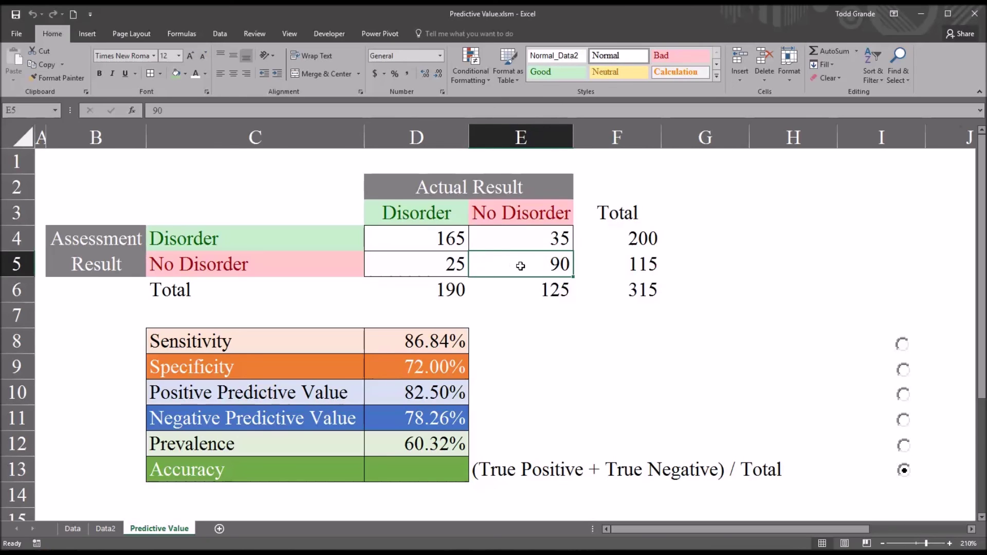
{"action": "left_click", "coordinate": [620, 290]}
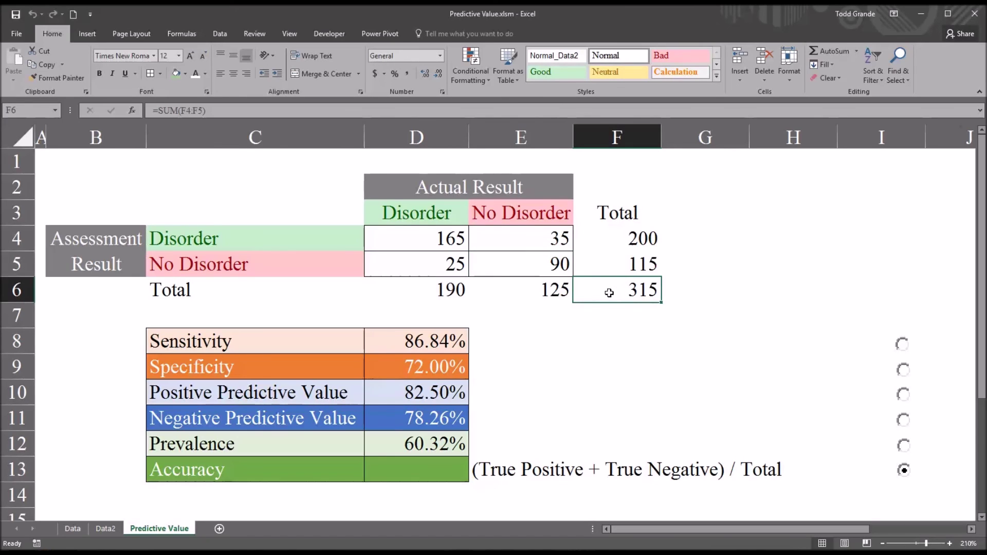
- Enter =(D4+E5)/F6 in D13 so Accuracy reads 80.95%
{"action": "left_click", "coordinate": [401, 471]}
{"action": "type", "text": "=("}
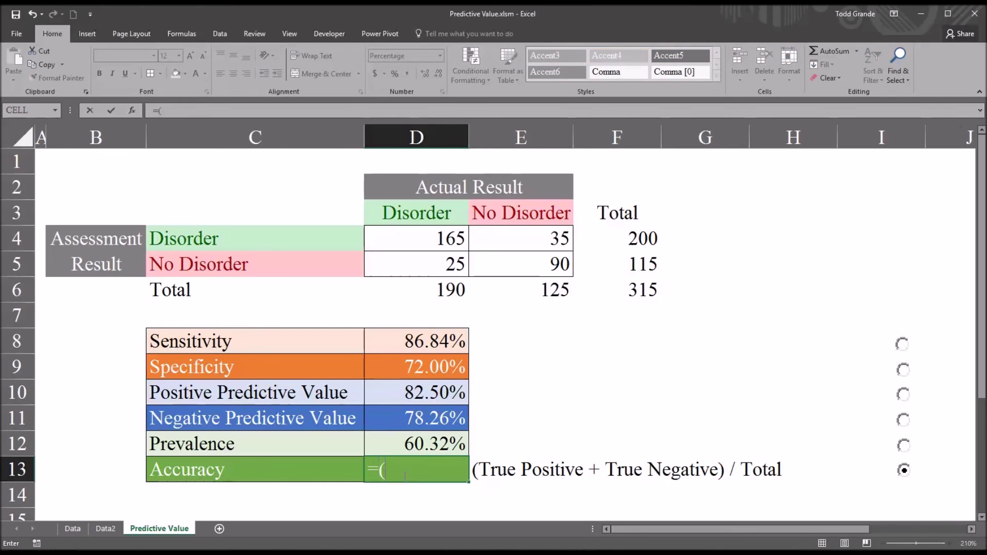
{"action": "left_click", "coordinate": [400, 238]}
{"action": "type", "text": "+"}
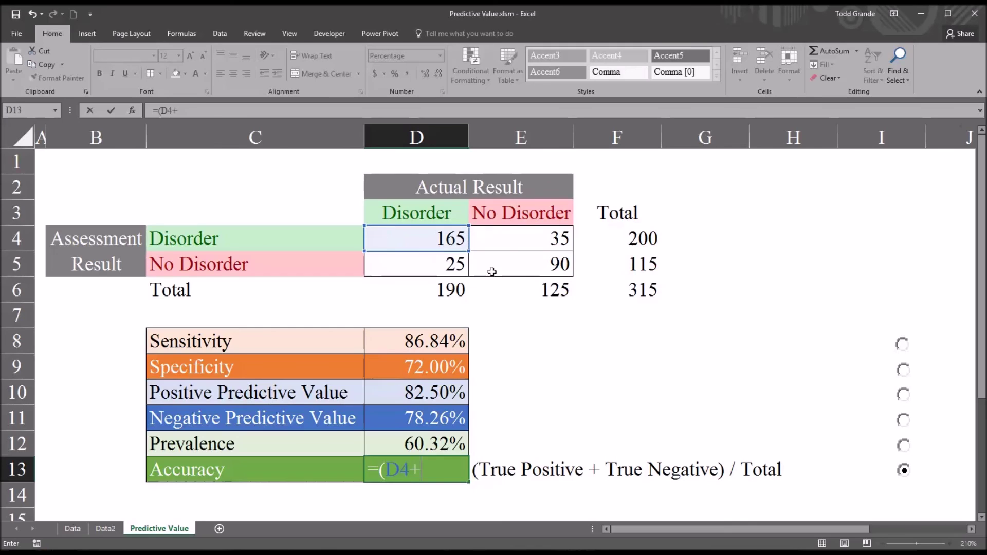
{"action": "left_click", "coordinate": [491, 268]}
{"action": "type", "text": ")/"}
{"action": "left_click", "coordinate": [617, 292]}
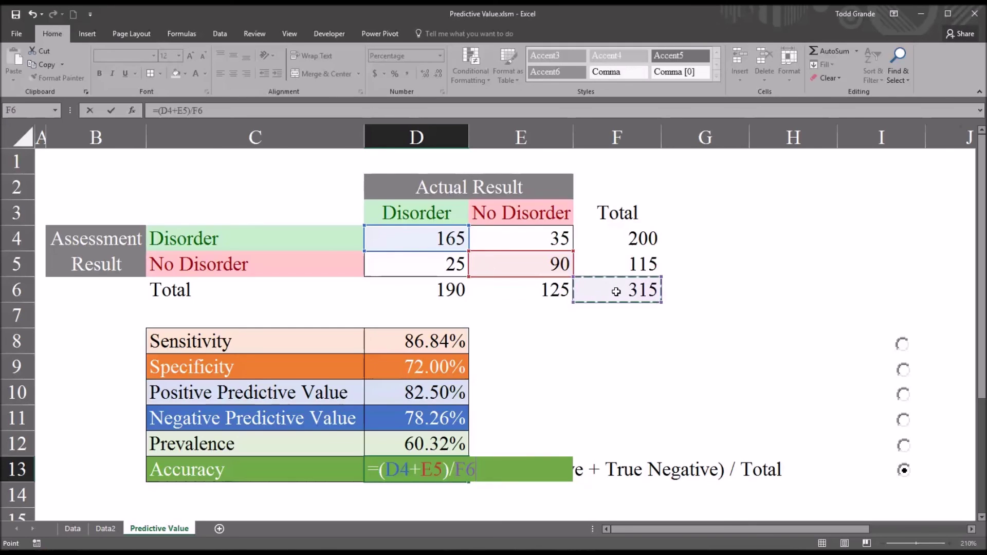
{"action": "key", "text": "Return"}
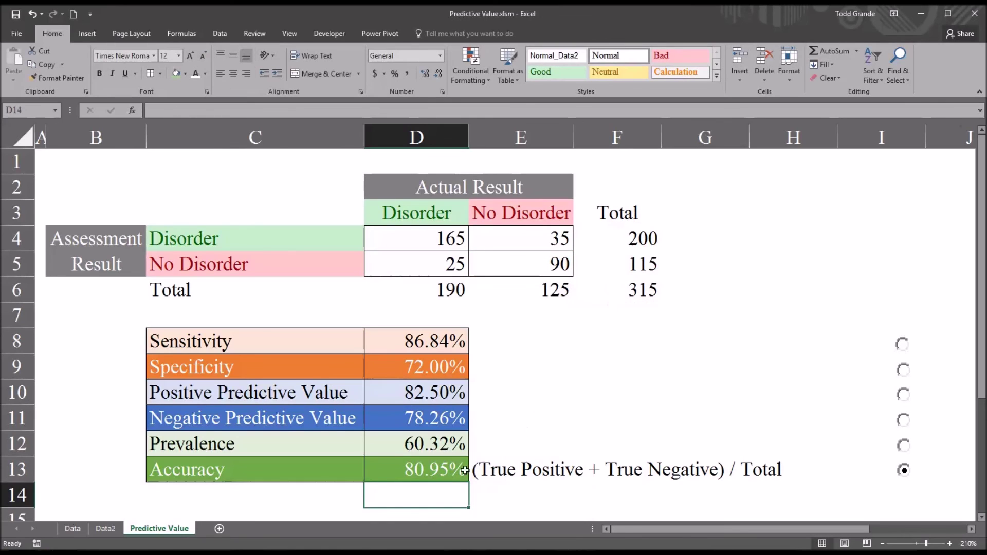
{"action": "left_click", "coordinate": [438, 478]}
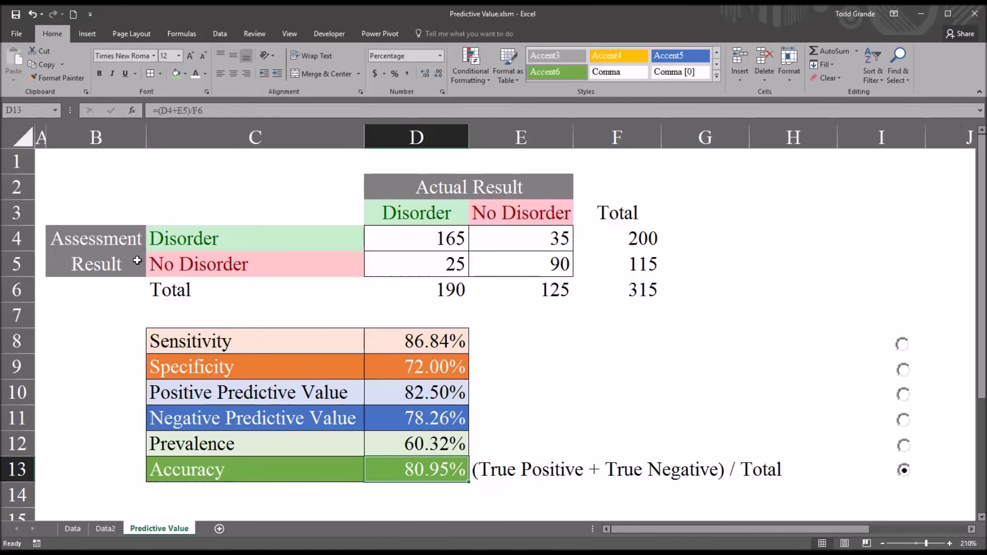